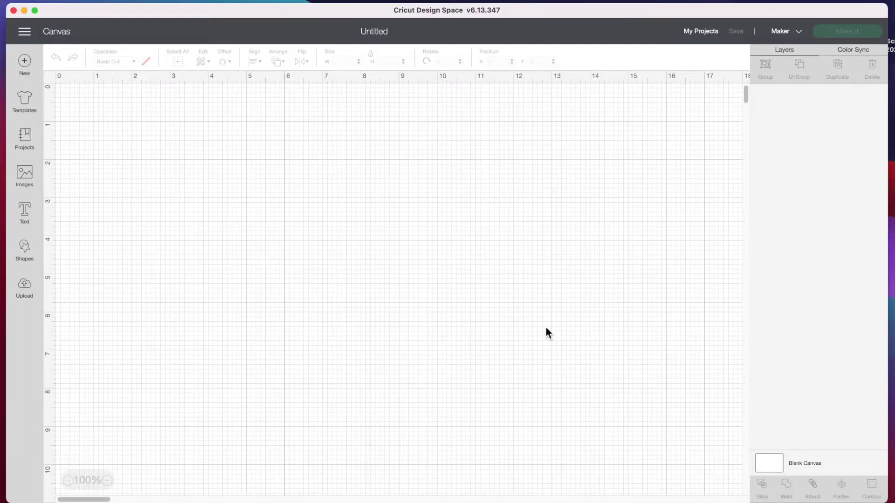
- Add the text 'Autumn' and enlarge it to about 8.4 inches wide
{"action": "left_click", "coordinate": [26, 211]}
{"action": "type", "text": "Autumn"}
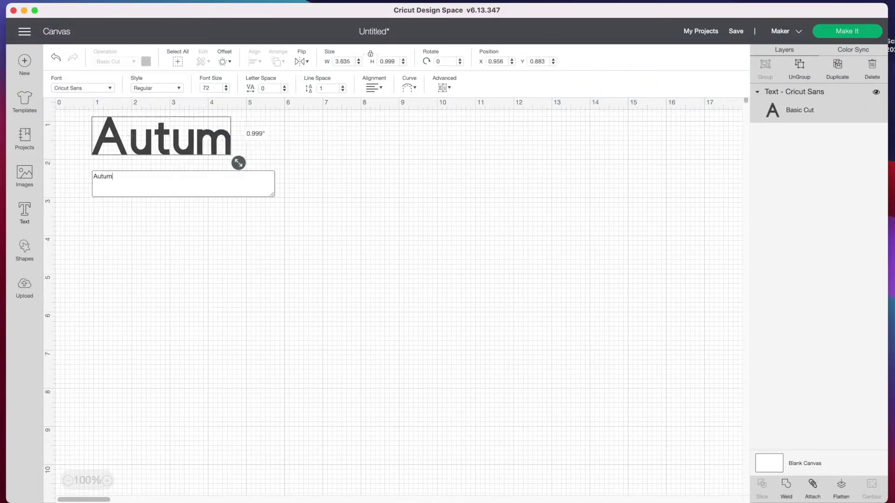
{"action": "left_click", "coordinate": [377, 191]}
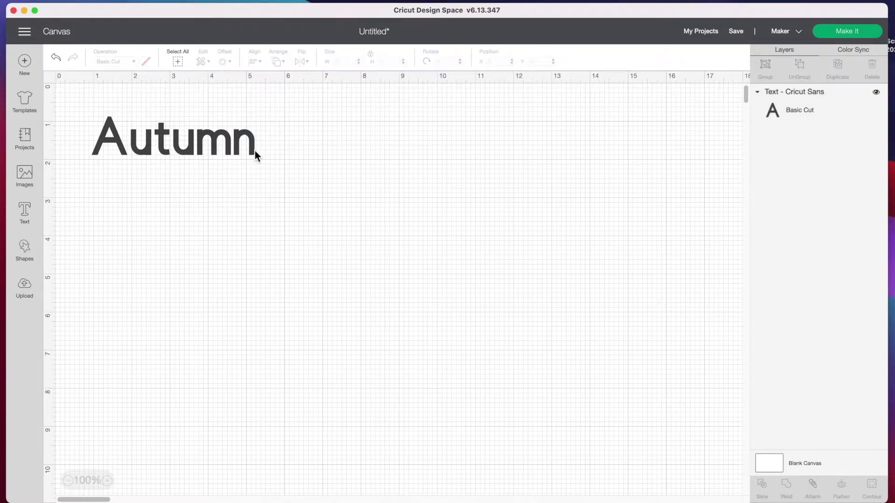
{"action": "left_click_drag", "start_coordinate": [254, 150], "coordinate": [431, 208]}
{"action": "left_click_drag", "start_coordinate": [356, 186], "coordinate": [396, 227]}
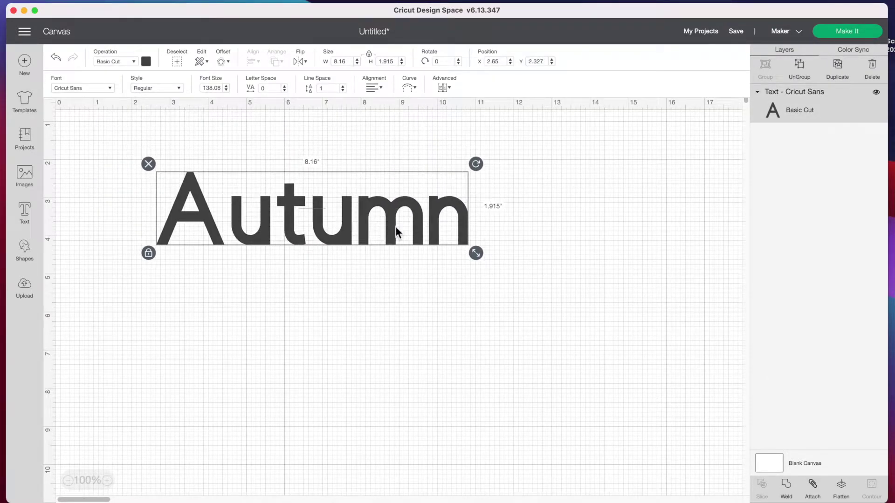
- Curve Autumn into an upward arch with a diameter of about 11.8
{"action": "left_click", "coordinate": [415, 88]}
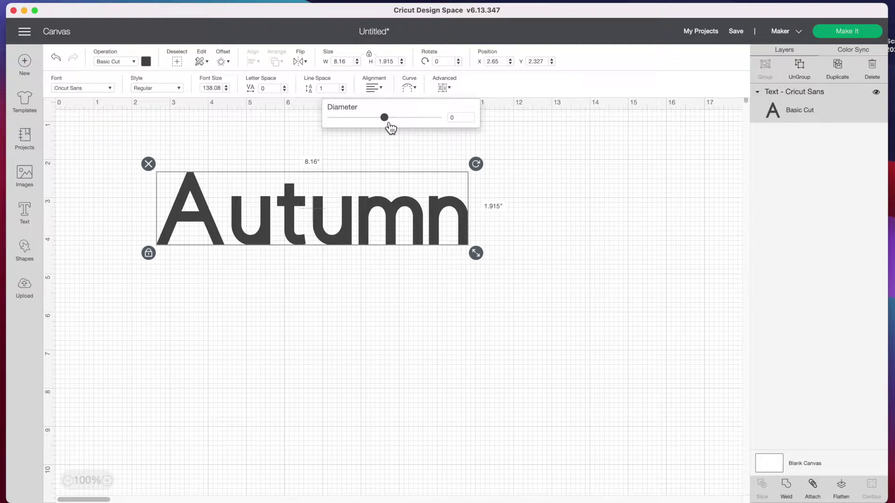
{"action": "left_click_drag", "start_coordinate": [390, 127], "coordinate": [423, 140]}
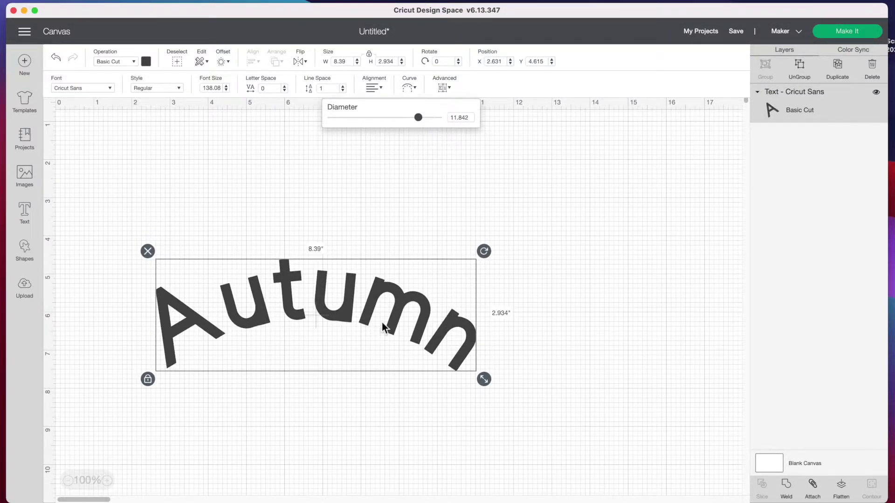
{"action": "left_click_drag", "start_coordinate": [386, 326], "coordinate": [363, 263]}
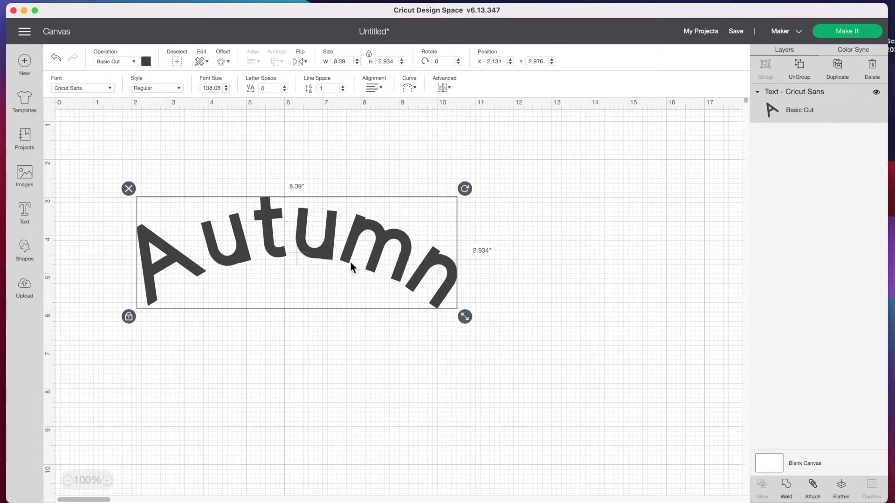
- Duplicate the arched Autumn, then delete both the copy and the original
{"action": "left_click", "coordinate": [840, 74]}
{"action": "left_click_drag", "start_coordinate": [413, 285], "coordinate": [424, 398]}
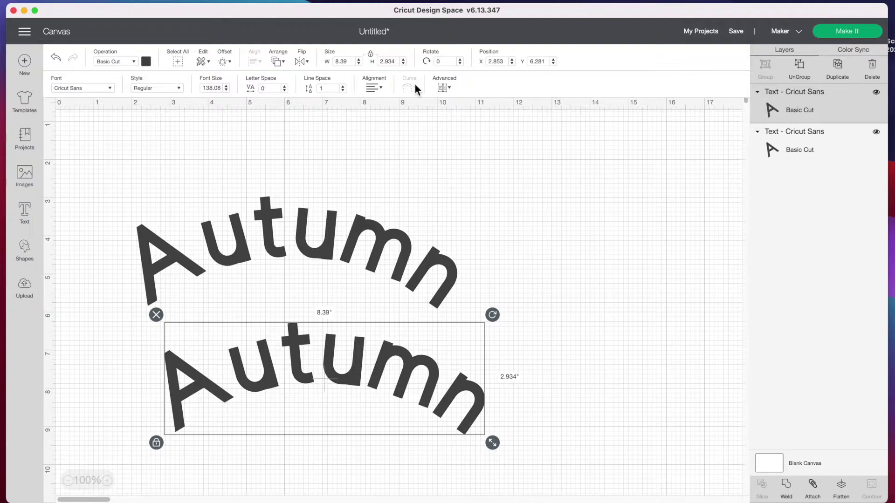
{"action": "left_click_drag", "start_coordinate": [355, 393], "coordinate": [376, 398]}
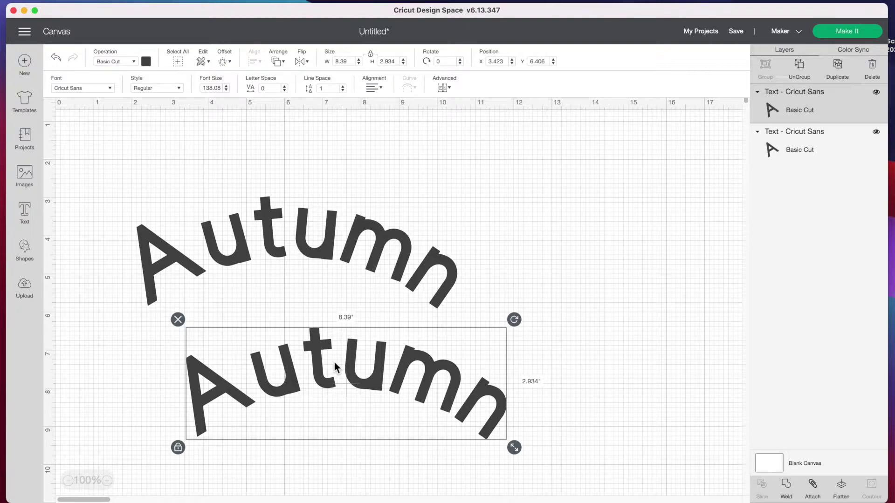
{"action": "left_click", "coordinate": [178, 319]}
{"action": "left_click_drag", "start_coordinate": [222, 222], "coordinate": [262, 205]}
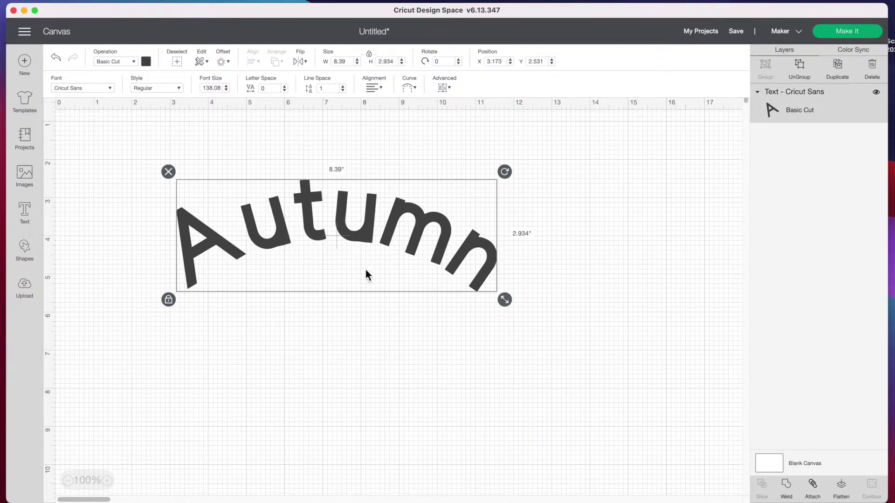
{"action": "left_click", "coordinate": [174, 171]}
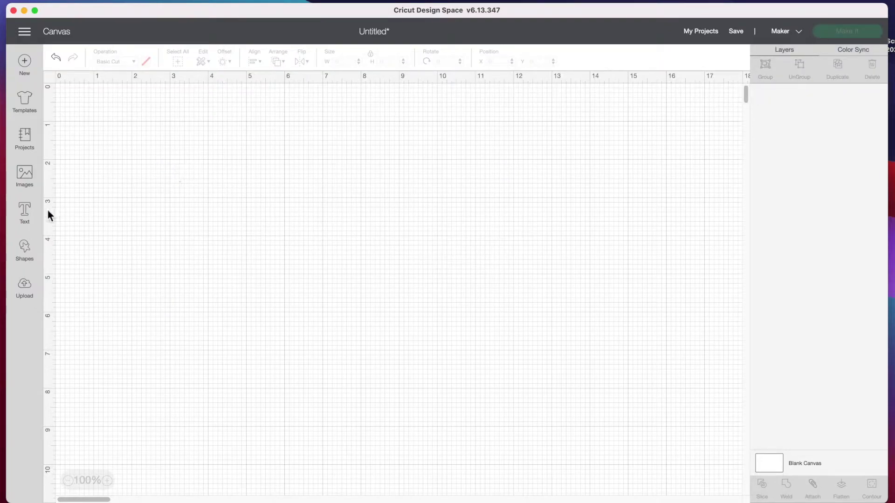
- Add a new 'Autumn' text and enlarge it on the canvas
{"action": "left_click", "coordinate": [28, 218]}
{"action": "type", "text": "Autumn"}
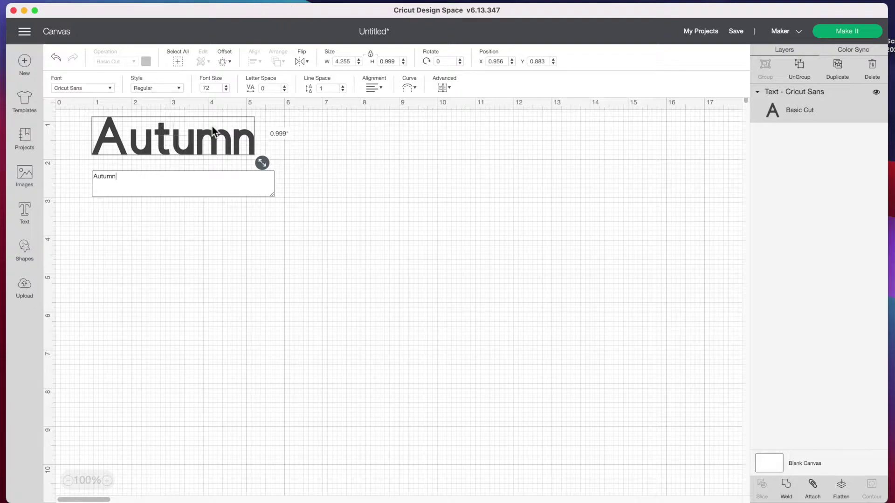
{"action": "left_click_drag", "start_coordinate": [212, 131], "coordinate": [270, 179]}
{"action": "left_click_drag", "start_coordinate": [316, 203], "coordinate": [391, 233]}
- Set Autumn in the LillyBelle font, about 10.03 x 2.827 inches
{"action": "left_click", "coordinate": [111, 88]}
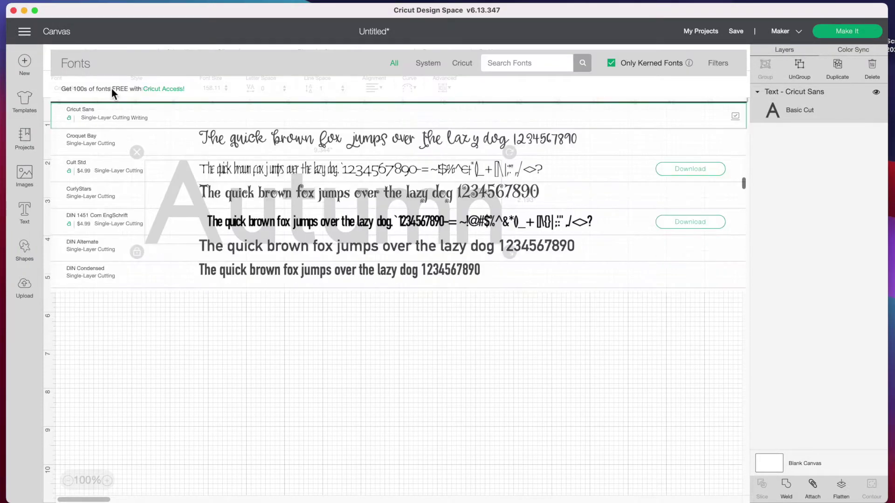
{"action": "type", "text": "lillybell"}
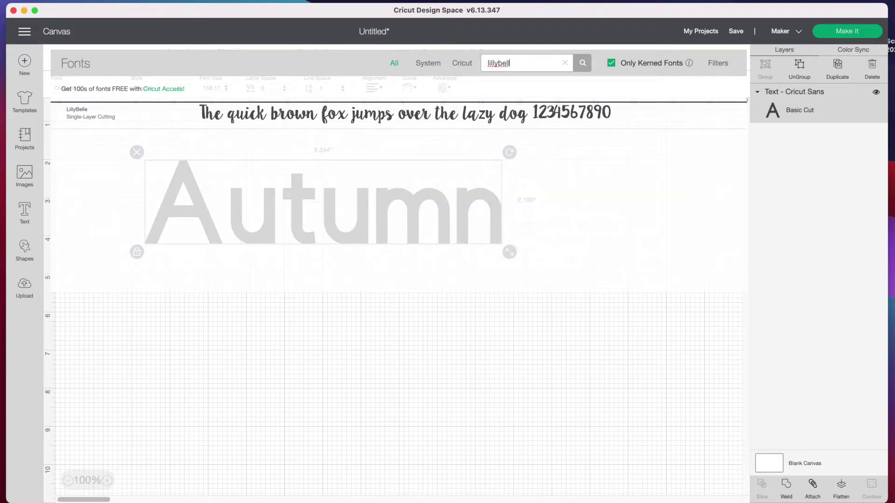
{"action": "left_click", "coordinate": [333, 116]}
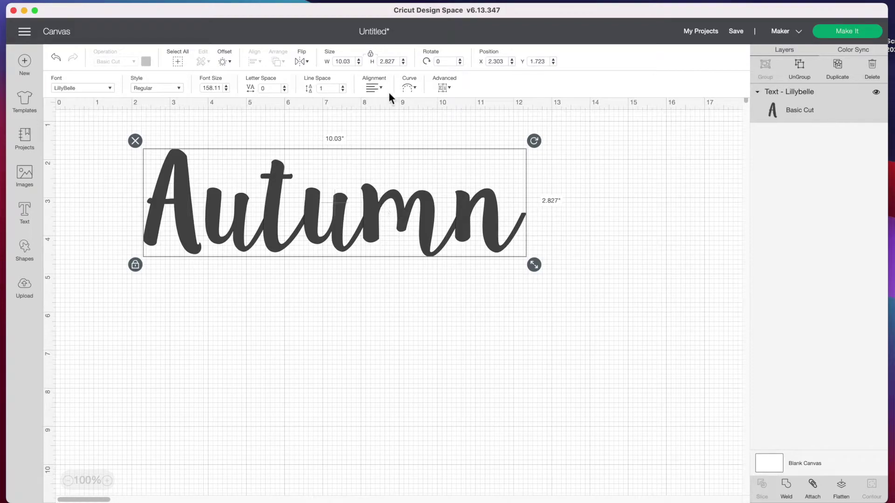
{"action": "left_click", "coordinate": [412, 90]}
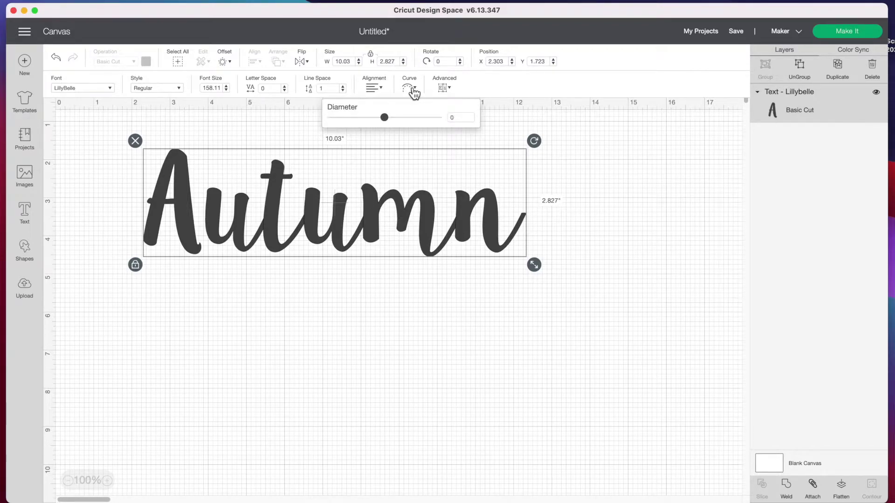
- Arch Autumn at diameter 15.762, about 10.4 inches wide, at X 2.422, Y 1.719
{"action": "left_click", "coordinate": [385, 118]}
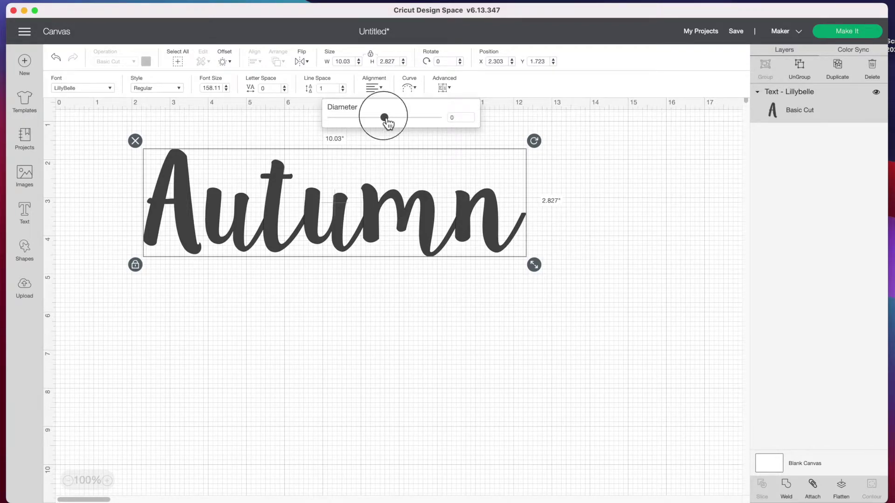
{"action": "left_click_drag", "start_coordinate": [386, 119], "coordinate": [418, 124]}
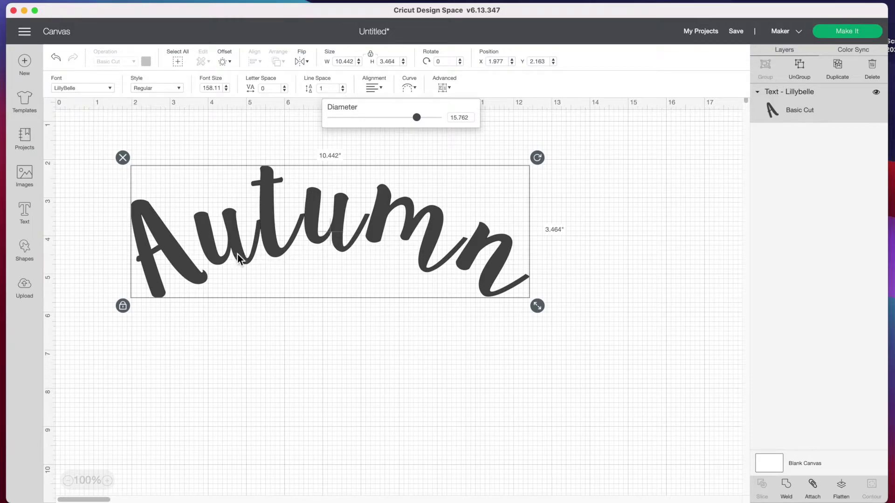
{"action": "left_click_drag", "start_coordinate": [278, 246], "coordinate": [319, 244]}
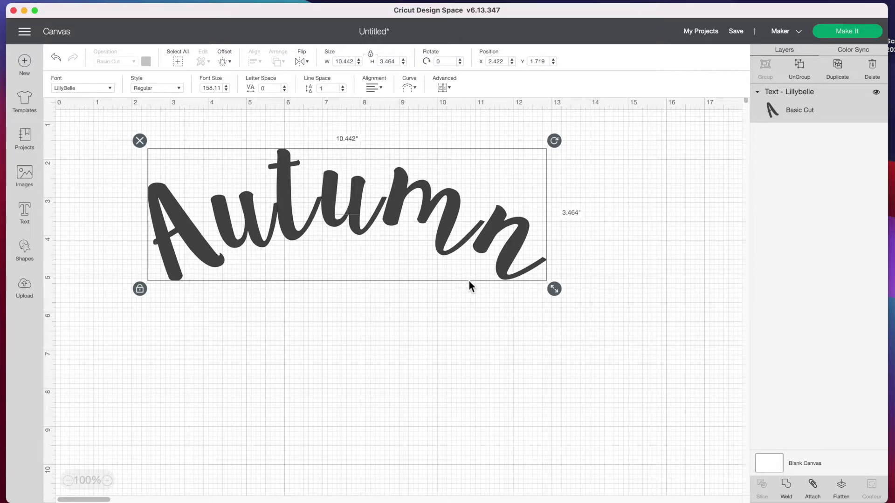
- Add a circle shape and place it below the Autumn text
{"action": "left_click", "coordinate": [440, 328]}
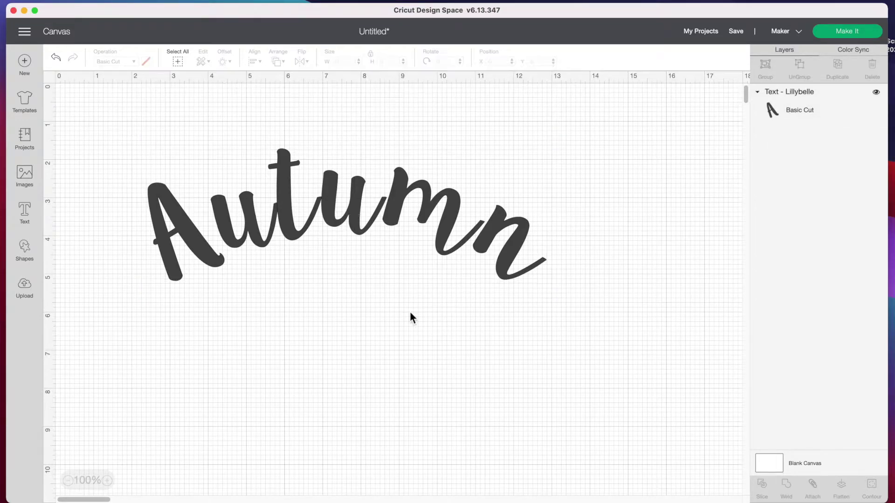
{"action": "left_click", "coordinate": [26, 250]}
{"action": "left_click", "coordinate": [103, 156]}
{"action": "left_click_drag", "start_coordinate": [168, 162], "coordinate": [373, 325]}
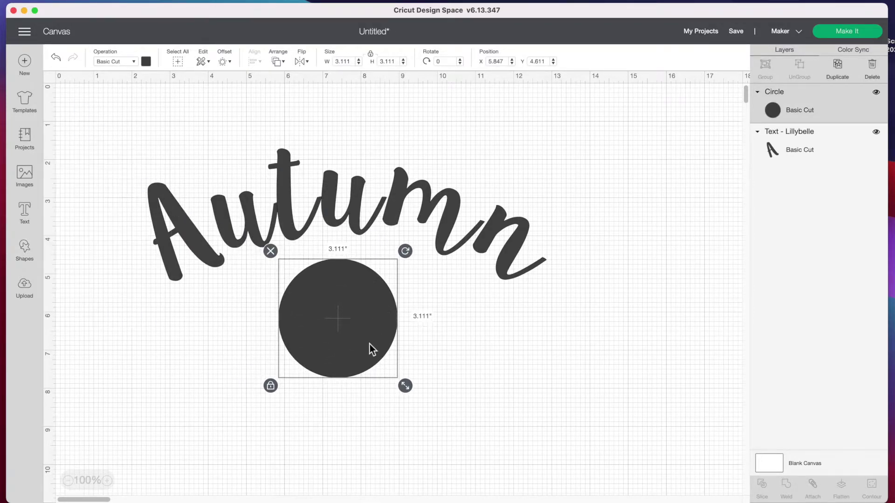
- Stretch the circle into a 9.097 x 4.597 inch oval at X 3.181, Y 4 under Autumn
{"action": "left_click", "coordinate": [274, 389]}
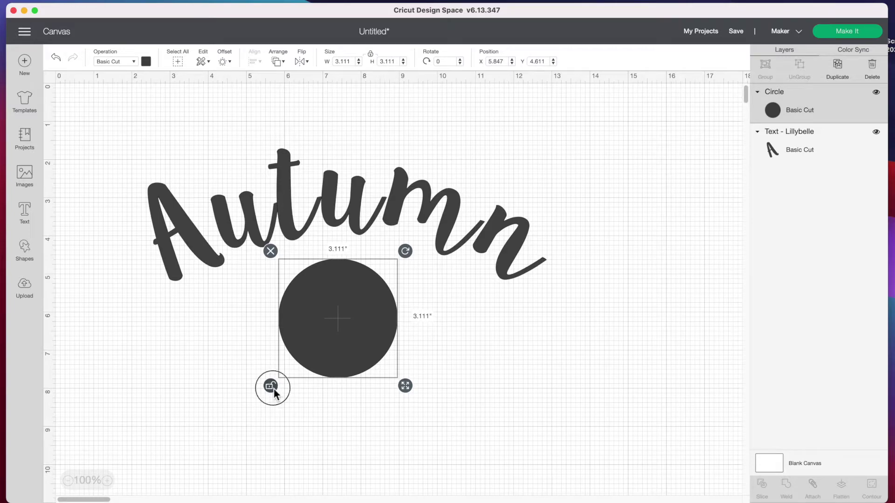
{"action": "left_click_drag", "start_coordinate": [405, 385], "coordinate": [552, 387]}
{"action": "left_click_drag", "start_coordinate": [505, 360], "coordinate": [362, 351]}
{"action": "left_click_drag", "start_coordinate": [443, 394], "coordinate": [522, 415]}
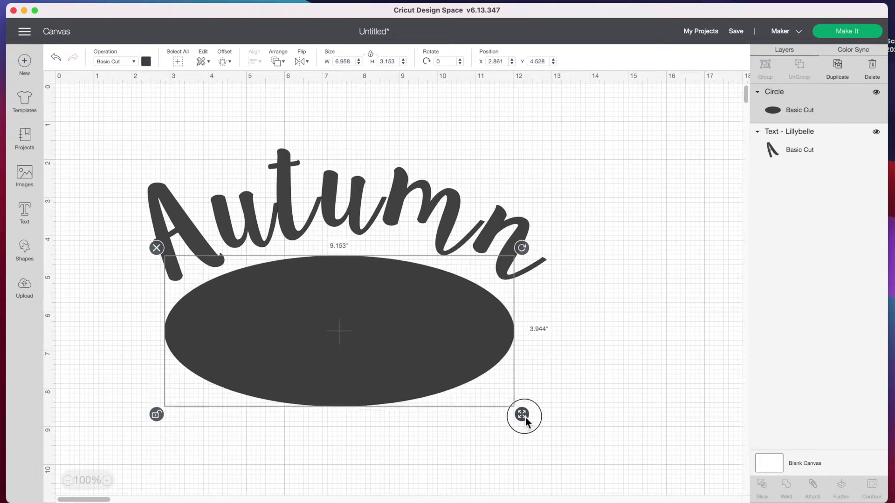
{"action": "left_click_drag", "start_coordinate": [416, 353], "coordinate": [417, 337]}
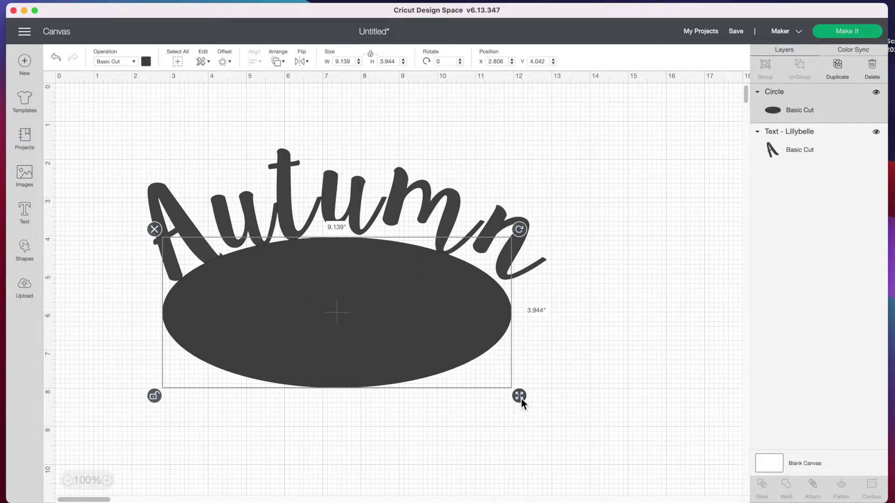
{"action": "left_click_drag", "start_coordinate": [518, 395], "coordinate": [519, 422]}
{"action": "left_click_drag", "start_coordinate": [419, 348], "coordinate": [444, 377]}
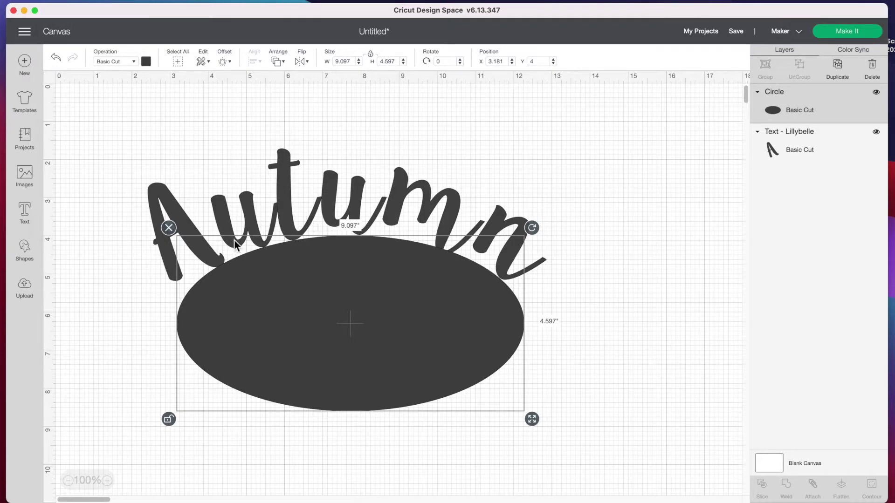
{"action": "left_click", "coordinate": [600, 289]}
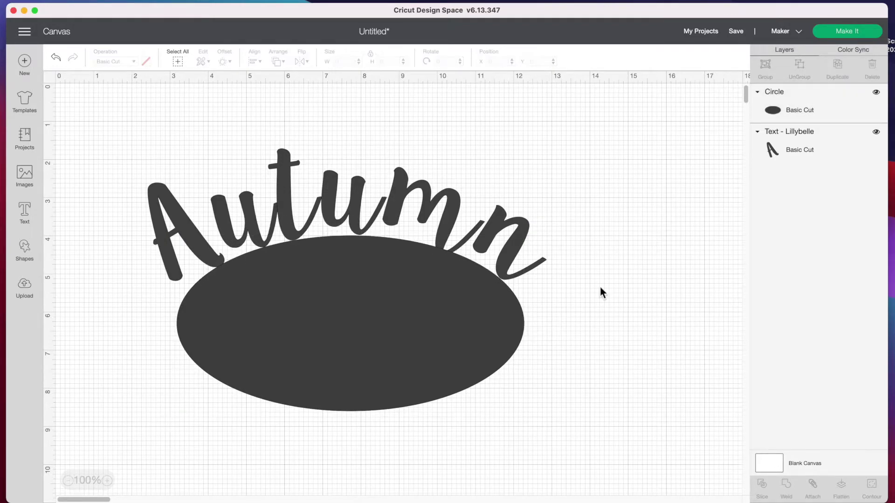
- Ungroup the arched Autumn into six separate letter layers
{"action": "left_click", "coordinate": [451, 213]}
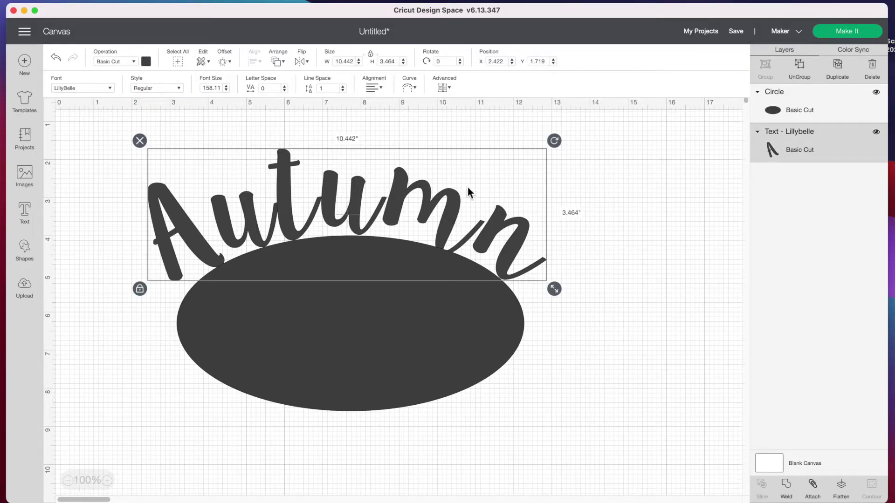
{"action": "left_click", "coordinate": [799, 66]}
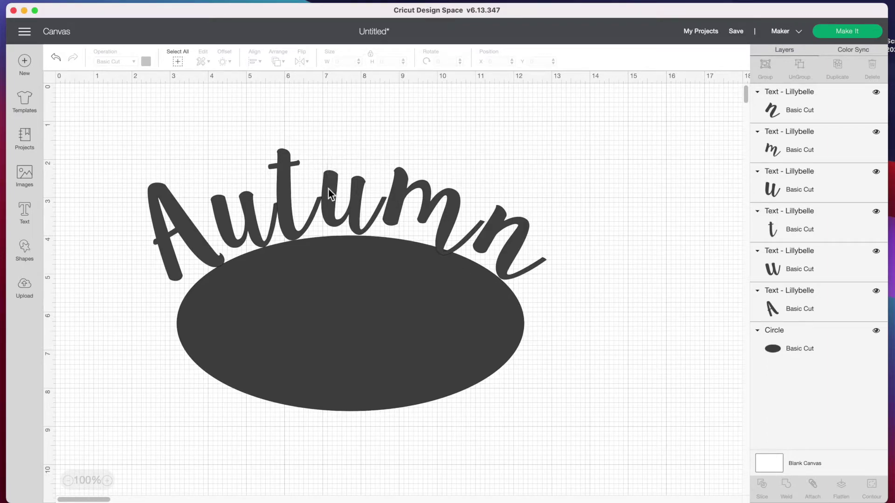
{"action": "left_click", "coordinate": [345, 222]}
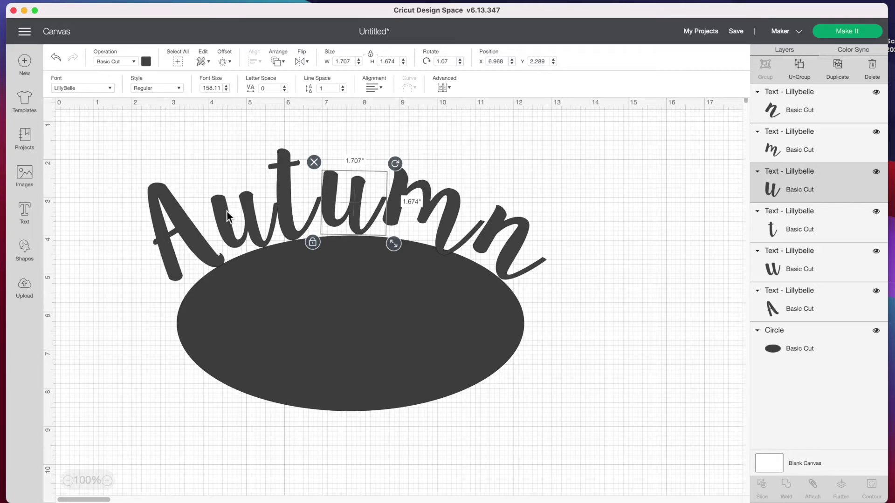
{"action": "left_click", "coordinate": [443, 227]}
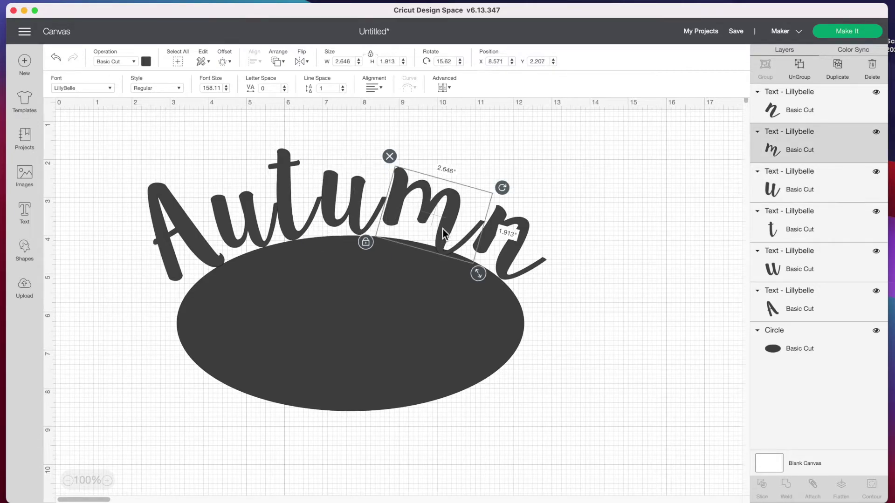
- Nudge the m, n, u and A letters to even out Autumn's spacing on the oval
{"action": "left_click_drag", "start_coordinate": [443, 230], "coordinate": [438, 230]}
{"action": "left_click_drag", "start_coordinate": [503, 263], "coordinate": [496, 260]}
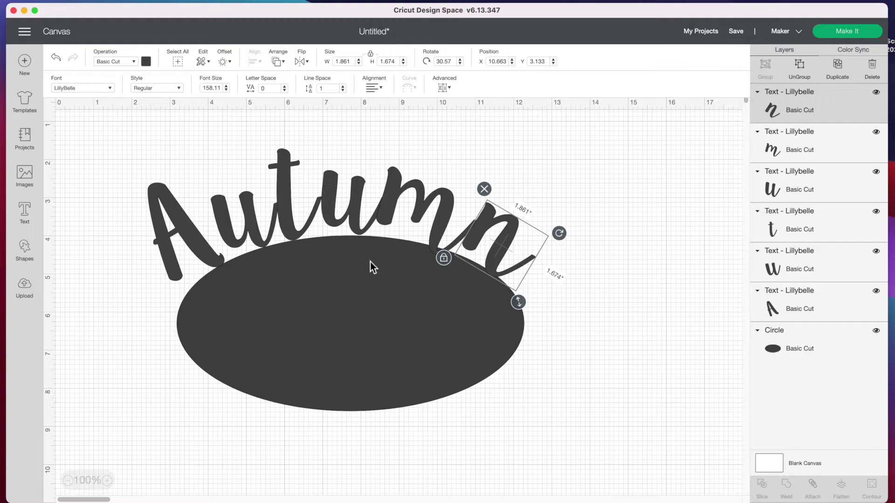
{"action": "left_click", "coordinate": [301, 227]}
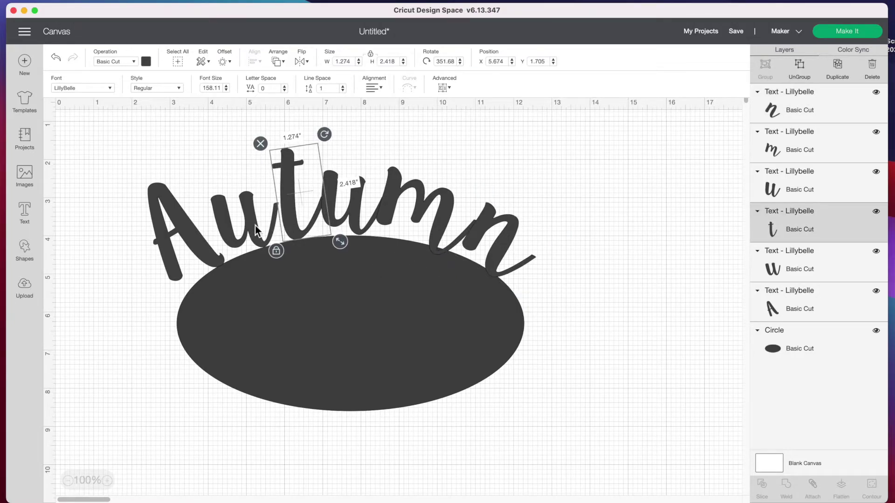
{"action": "mouse_move", "coordinate": [263, 225]}
{"action": "left_mouse_down"}
{"action": "mouse_move", "coordinate": [254, 228]}
{"action": "mouse_move", "coordinate": [263, 229]}
{"action": "left_mouse_up"}
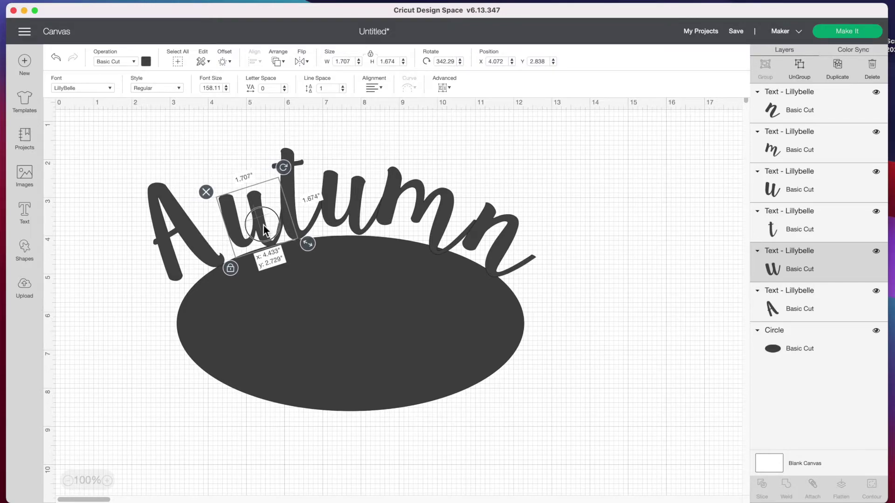
{"action": "left_click_drag", "start_coordinate": [196, 239], "coordinate": [202, 240]}
{"action": "left_click", "coordinate": [375, 325]}
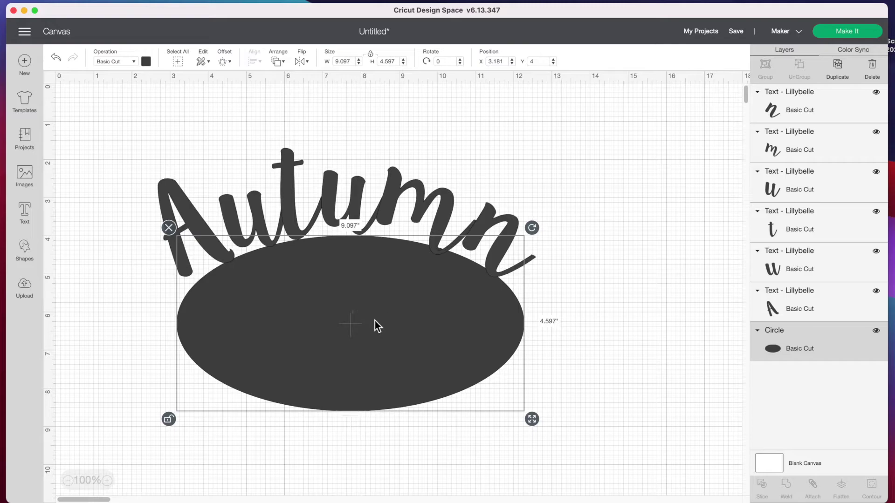
- Move the oval down to leave a gap below the Autumn letters
{"action": "left_click_drag", "start_coordinate": [359, 278], "coordinate": [360, 347]}
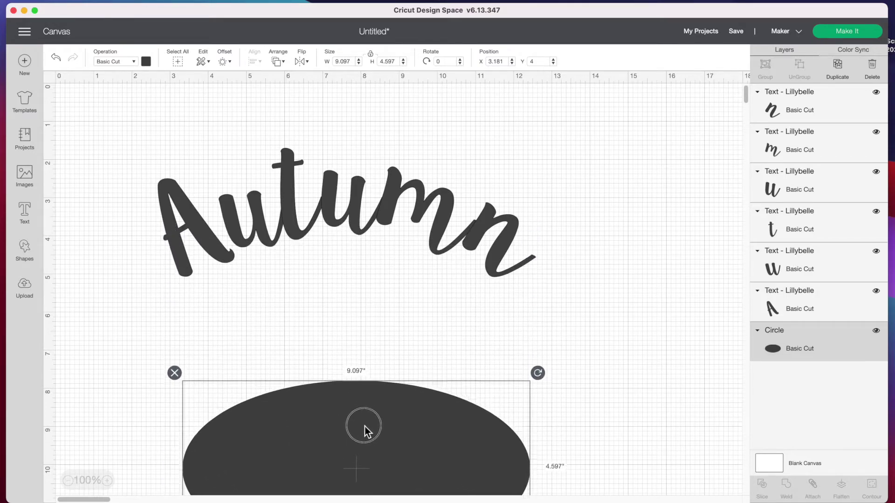
{"action": "left_click_drag", "start_coordinate": [365, 427], "coordinate": [364, 432]}
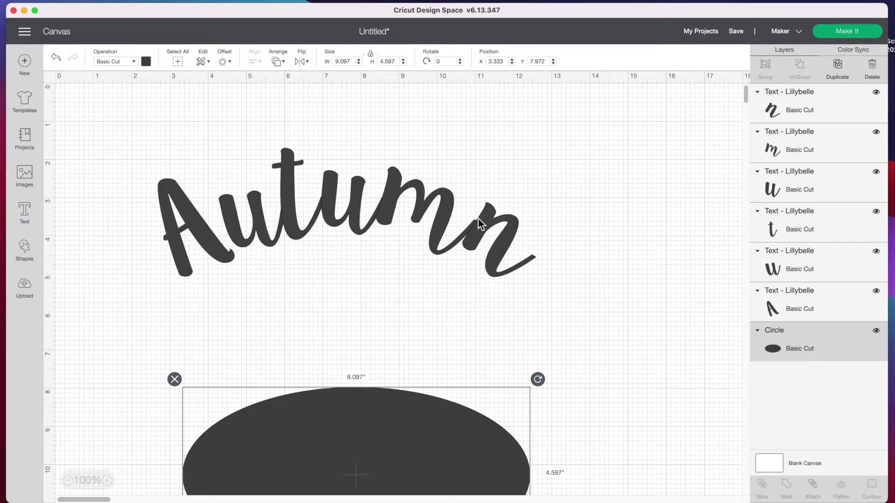
{"action": "left_click_drag", "start_coordinate": [394, 412], "coordinate": [396, 335]}
- Nudge the final n slightly left, then select all six Autumn letters
{"action": "left_click", "coordinate": [505, 247]}
{"action": "left_click_drag", "start_coordinate": [506, 247], "coordinate": [504, 248]}
{"action": "left_click", "coordinate": [127, 133]}
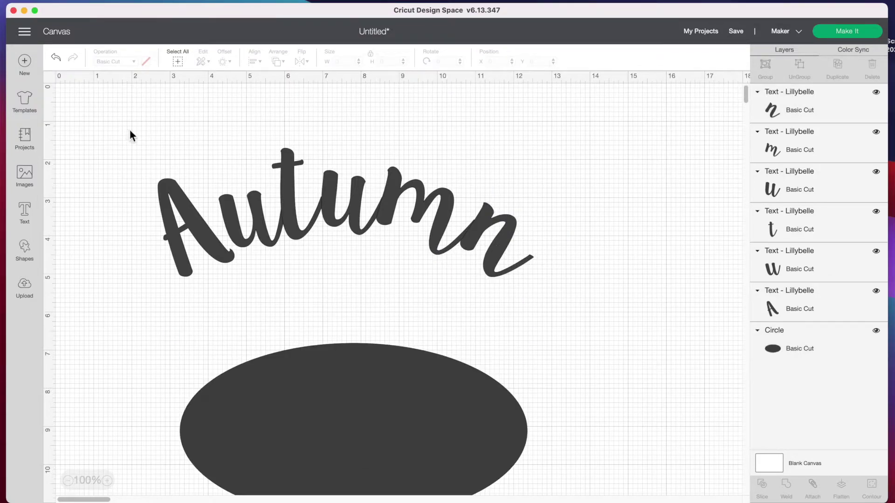
{"action": "left_click_drag", "start_coordinate": [136, 144], "coordinate": [535, 278]}
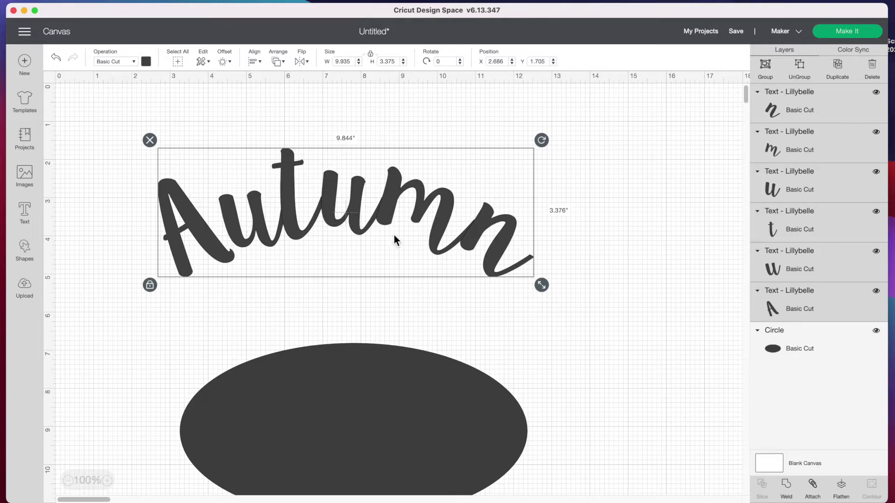
- Weld the Autumn letters into one layer and move the oval back up beneath it
{"action": "left_click", "coordinate": [786, 487]}
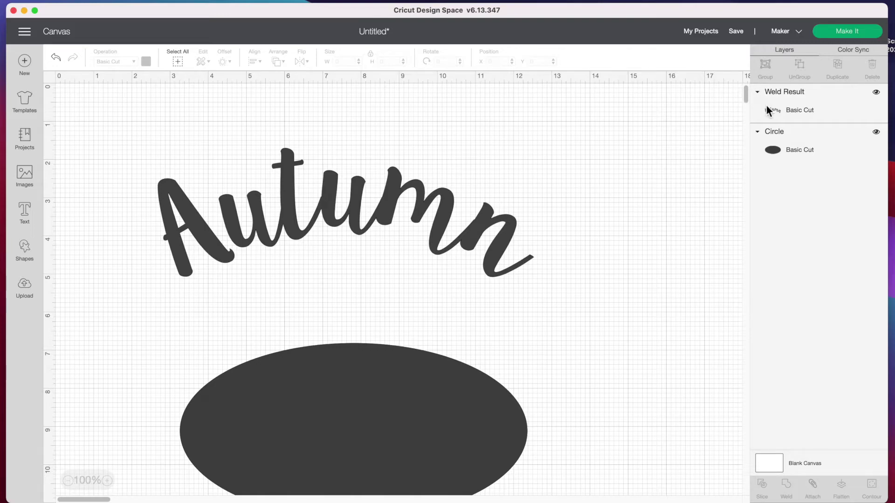
{"action": "left_click", "coordinate": [447, 384]}
{"action": "left_click_drag", "start_coordinate": [452, 390], "coordinate": [441, 336]}
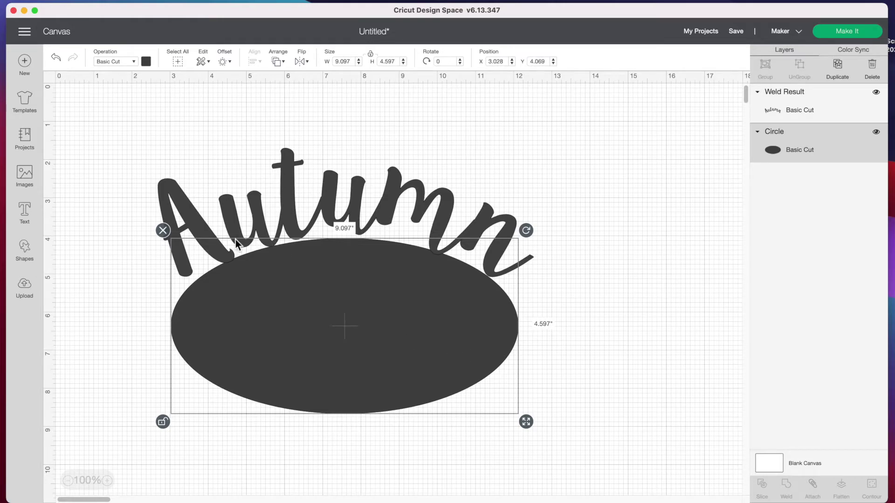
{"action": "left_click", "coordinate": [583, 369]}
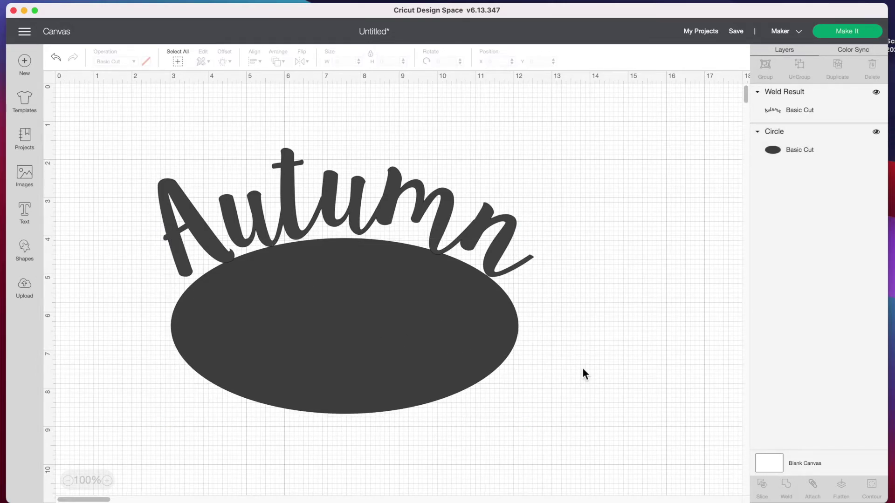
{"action": "left_click", "coordinate": [31, 216]}
- Type 'Harvest', place it below the oval and enlarge it
{"action": "type", "text": "Harvest"}
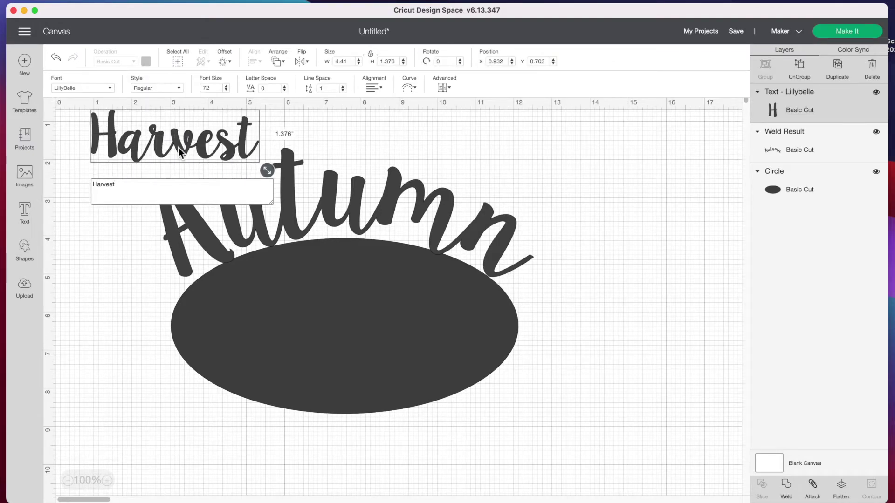
{"action": "left_click_drag", "start_coordinate": [179, 148], "coordinate": [326, 334]}
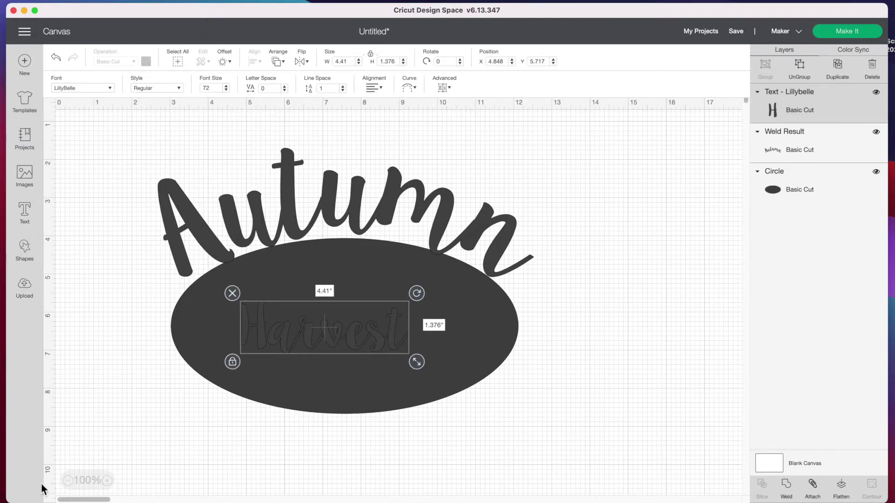
{"action": "left_click", "coordinate": [68, 480]}
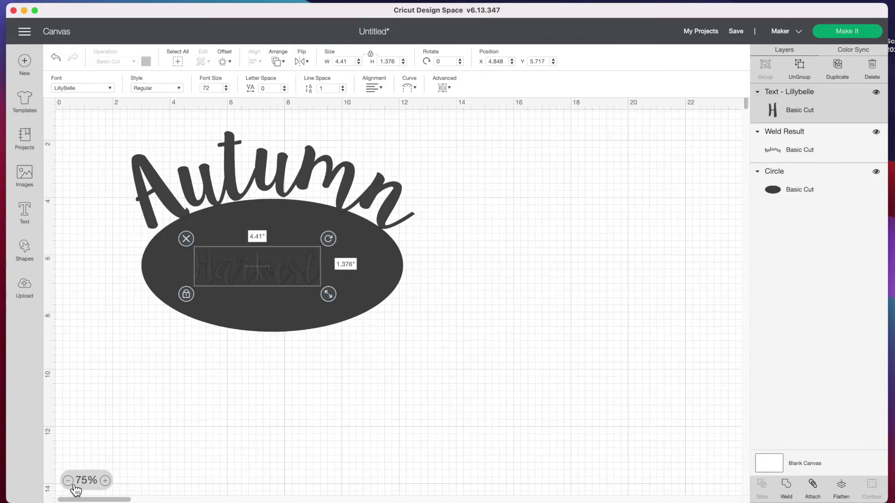
{"action": "left_click_drag", "start_coordinate": [273, 285], "coordinate": [215, 365]}
{"action": "left_click_drag", "start_coordinate": [274, 387], "coordinate": [403, 416]}
- Curve Harvest downward at diameter -14.43, about 10.6 inches wide, hugging the oval
{"action": "left_click", "coordinate": [409, 87]}
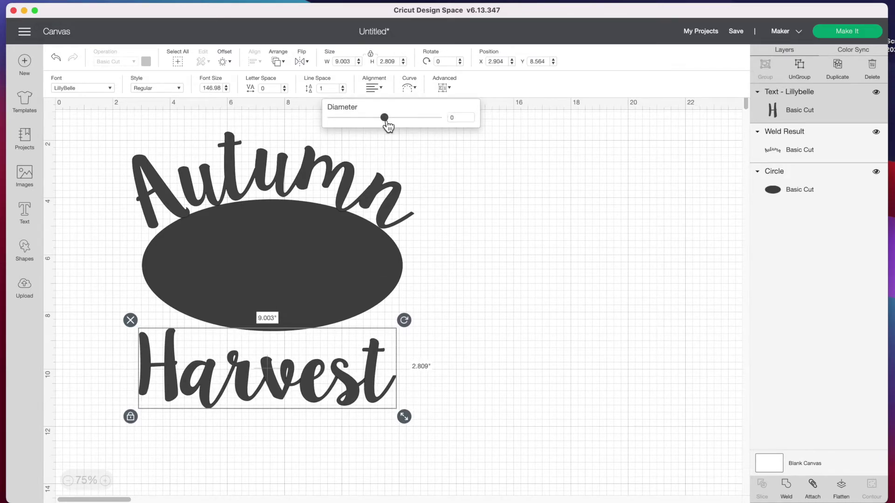
{"action": "left_click_drag", "start_coordinate": [386, 122], "coordinate": [361, 119]}
{"action": "left_click_drag", "start_coordinate": [353, 379], "coordinate": [355, 362]}
{"action": "left_click_drag", "start_coordinate": [360, 118], "coordinate": [358, 119]}
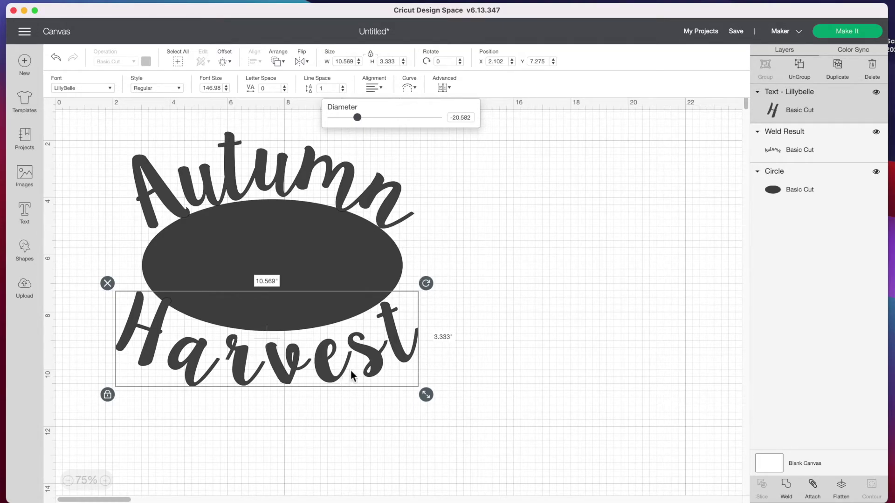
{"action": "left_click_drag", "start_coordinate": [426, 395], "coordinate": [415, 391]}
{"action": "left_click_drag", "start_coordinate": [376, 355], "coordinate": [386, 360]}
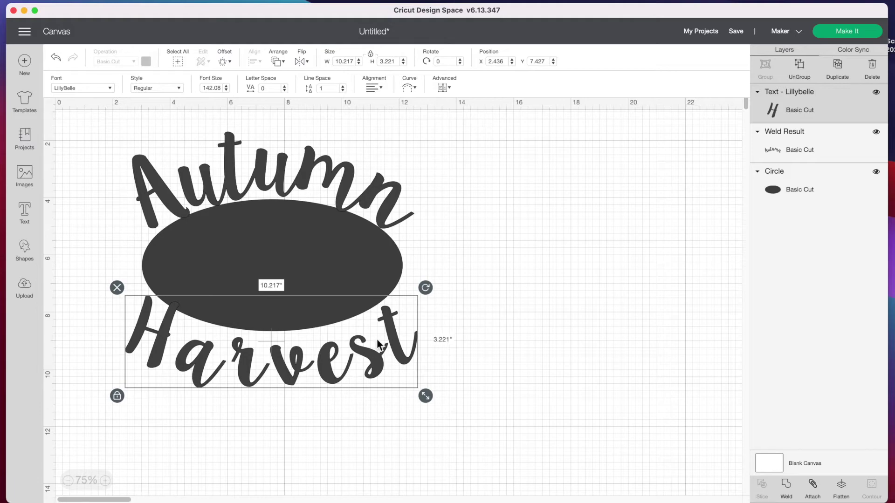
{"action": "left_click_drag", "start_coordinate": [288, 380], "coordinate": [288, 367]}
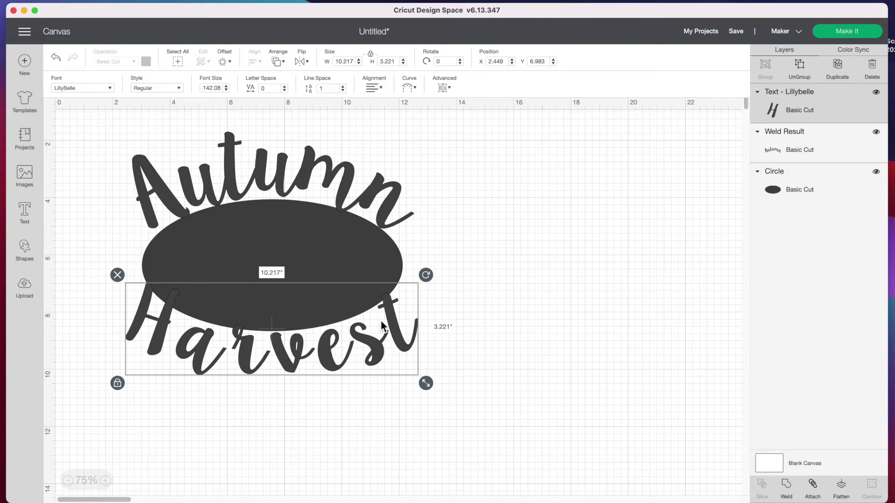
{"action": "left_click", "coordinate": [409, 87]}
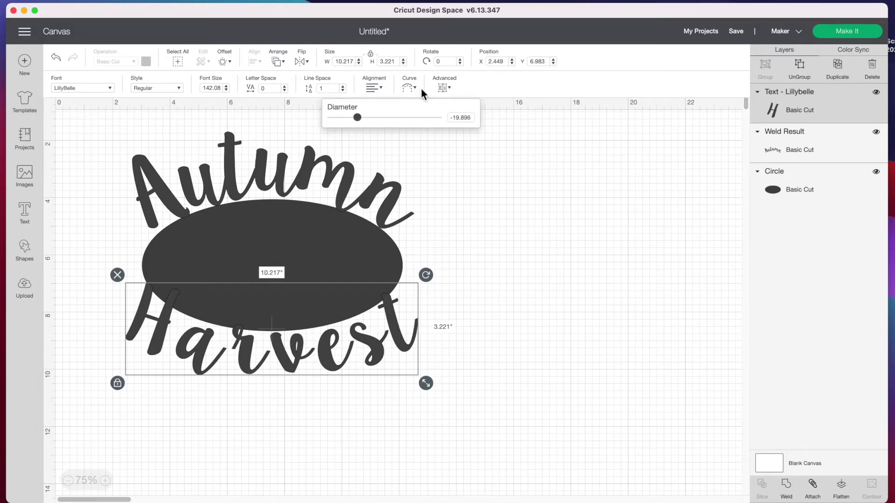
{"action": "left_click_drag", "start_coordinate": [358, 117], "coordinate": [358, 126]}
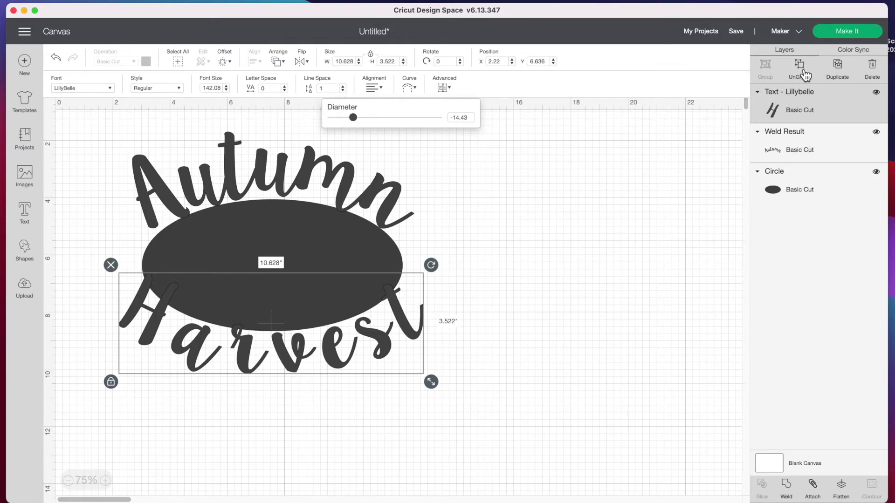
- Ungroup Harvest into seven letters and nudge r, e, s, t, a and H along the oval's bottom
{"action": "left_click", "coordinate": [800, 68]}
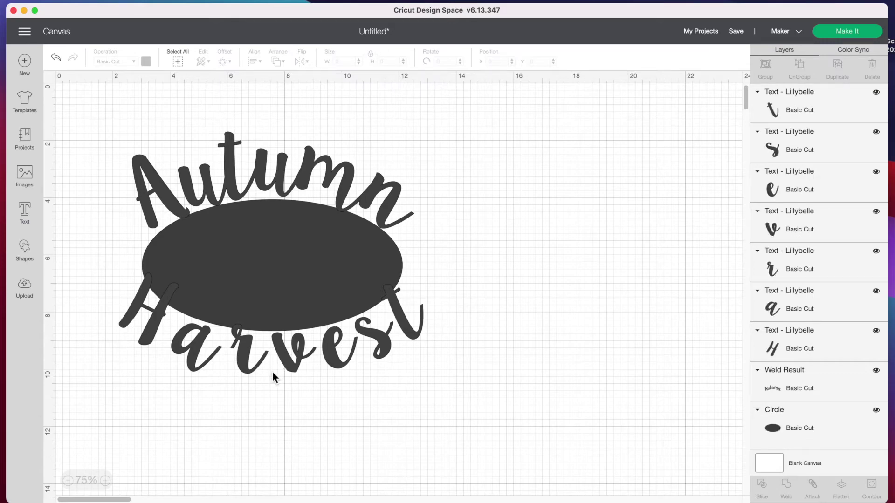
{"action": "left_click", "coordinate": [247, 363]}
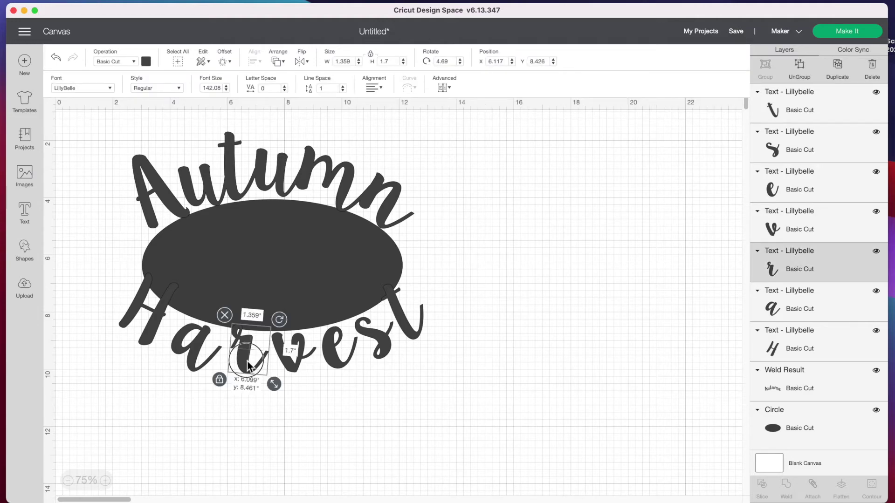
{"action": "left_click_drag", "start_coordinate": [247, 360], "coordinate": [287, 365]}
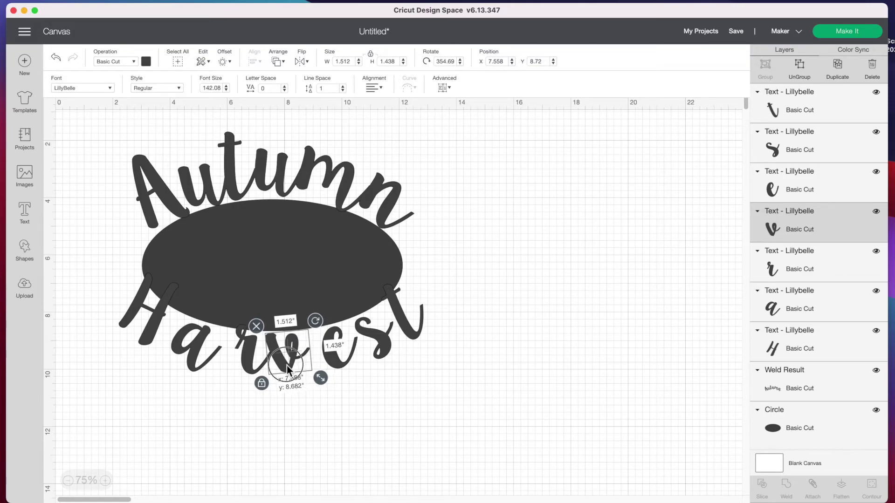
{"action": "mouse_move", "coordinate": [340, 362]}
{"action": "left_mouse_down"}
{"action": "mouse_move", "coordinate": [328, 361]}
{"action": "mouse_move", "coordinate": [365, 358]}
{"action": "mouse_move", "coordinate": [353, 360]}
{"action": "left_mouse_up"}
{"action": "left_click_drag", "start_coordinate": [406, 327], "coordinate": [380, 329]}
{"action": "left_click_drag", "start_coordinate": [192, 358], "coordinate": [211, 358]}
{"action": "left_click_drag", "start_coordinate": [154, 321], "coordinate": [180, 328]}
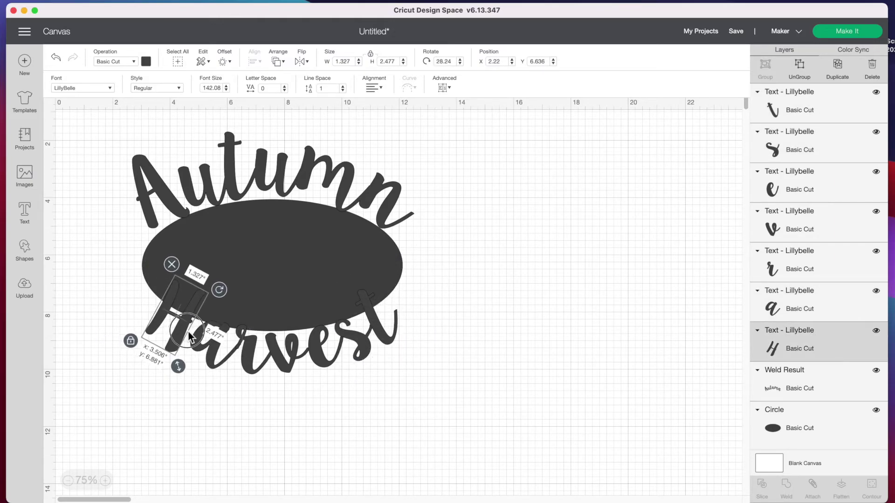
{"action": "left_click", "coordinate": [303, 469]}
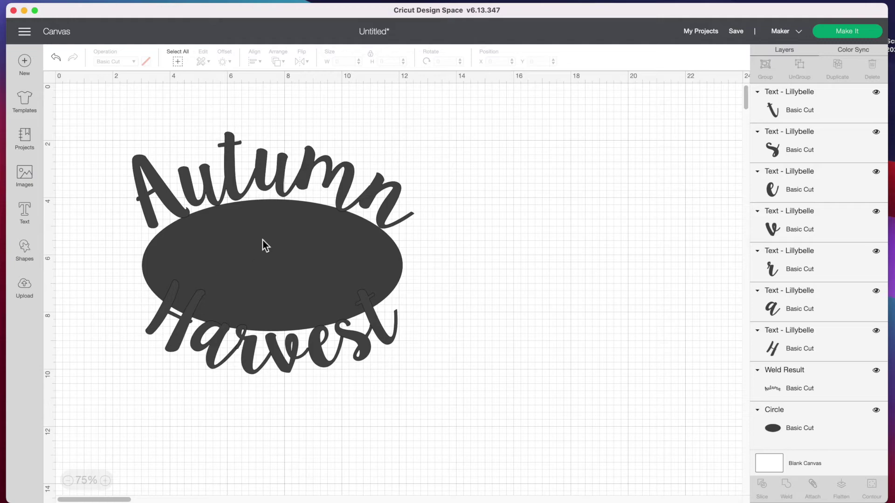
- Move the oval aside and weld the Harvest letters into one shape
{"action": "left_click_drag", "start_coordinate": [279, 245], "coordinate": [652, 359]}
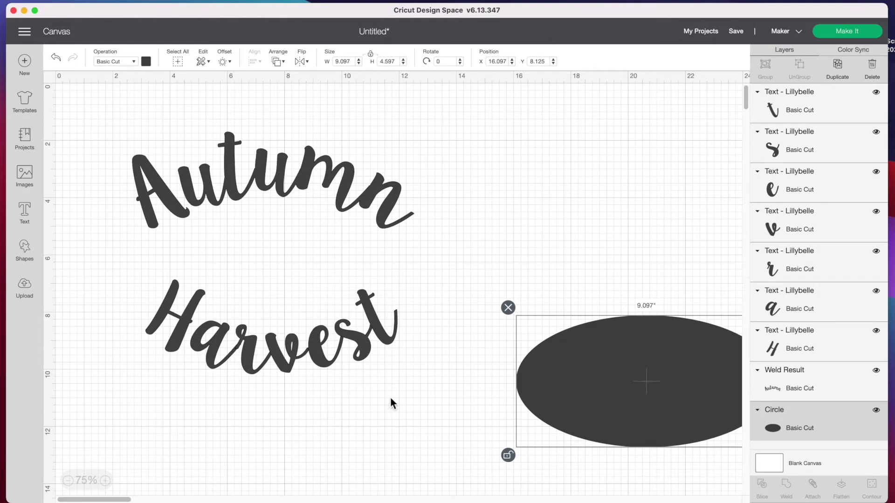
{"action": "left_click_drag", "start_coordinate": [406, 388], "coordinate": [144, 302]}
{"action": "left_click", "coordinate": [795, 496]}
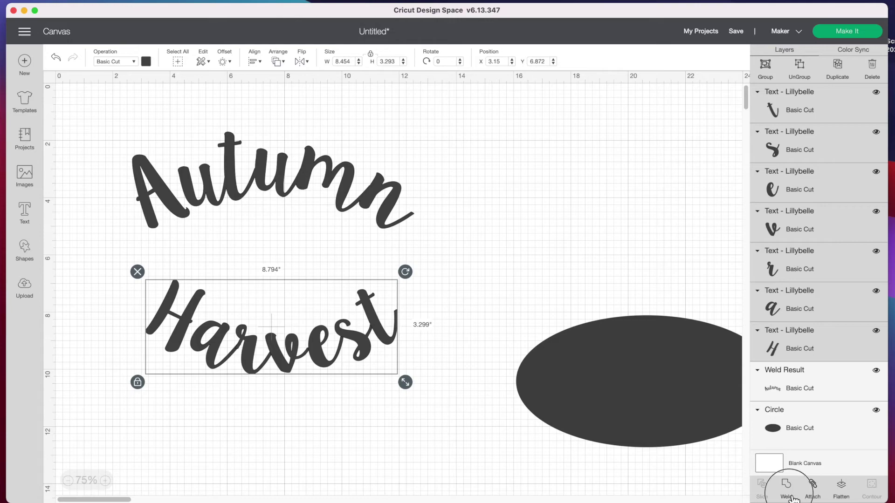
{"action": "left_click", "coordinate": [323, 338]}
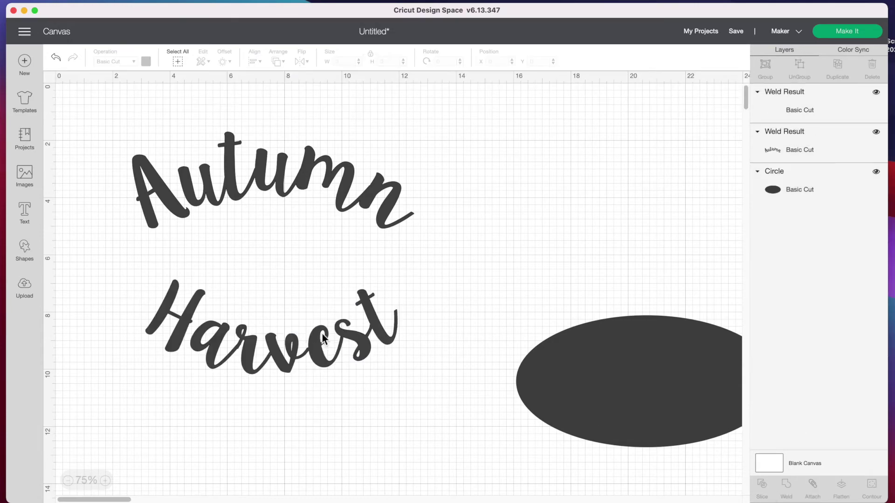
- Enlarge the welded Harvest slightly, nudge it left, and move the oval right, clear of the lettering
{"action": "left_click", "coordinate": [387, 344]}
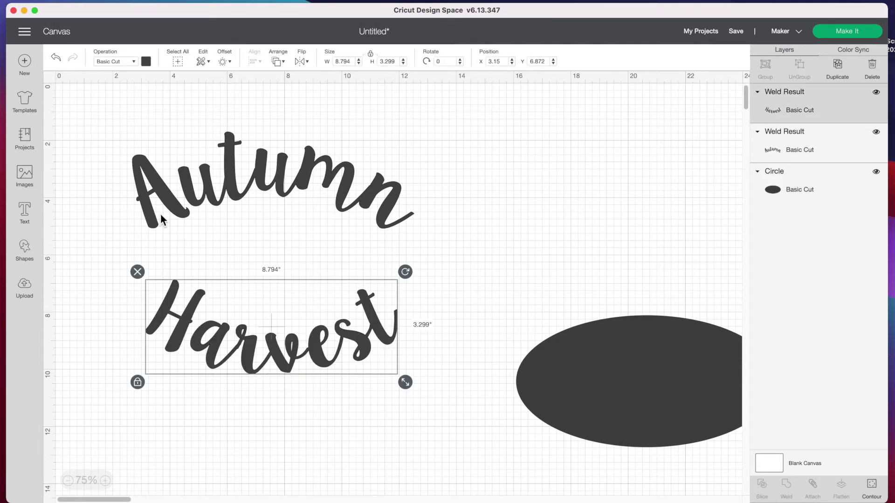
{"action": "left_click_drag", "start_coordinate": [405, 383], "coordinate": [422, 389]}
{"action": "left_click_drag", "start_coordinate": [313, 342], "coordinate": [302, 342]}
{"action": "left_click_drag", "start_coordinate": [573, 399], "coordinate": [223, 290]}
{"action": "left_click", "coordinate": [242, 361]}
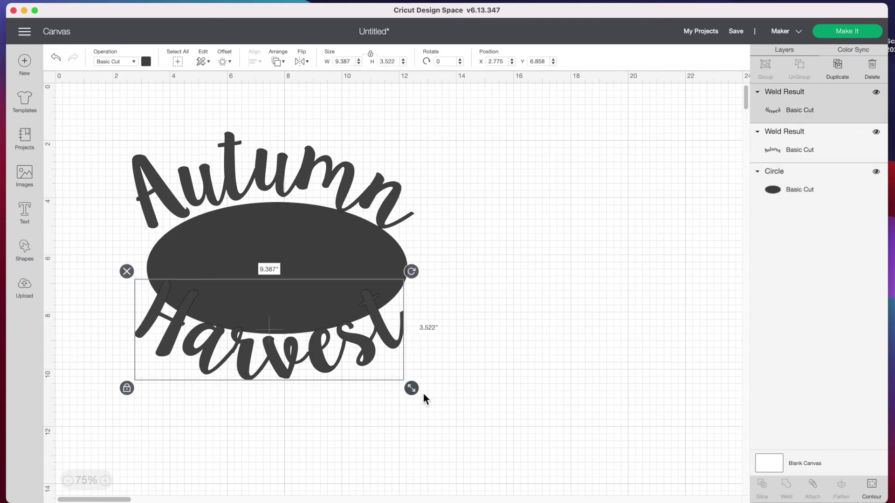
{"action": "left_click_drag", "start_coordinate": [411, 388], "coordinate": [415, 392]}
{"action": "left_click", "coordinate": [512, 400]}
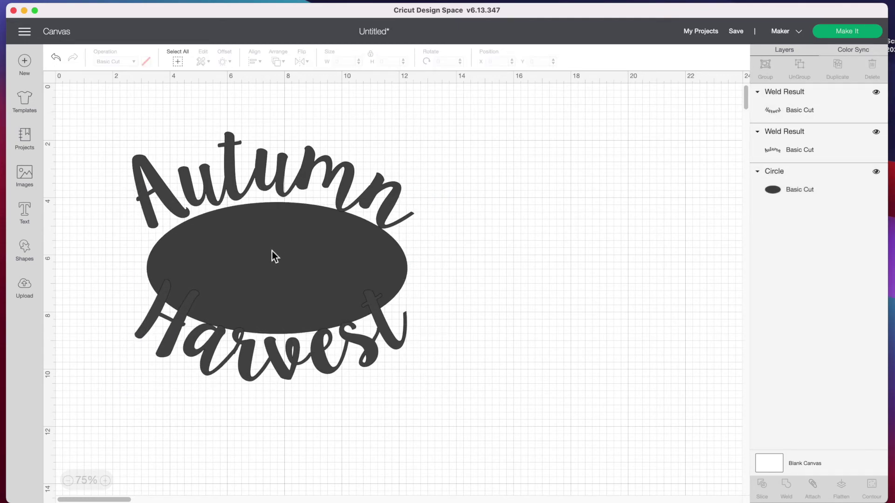
{"action": "left_click_drag", "start_coordinate": [273, 253], "coordinate": [625, 267]}
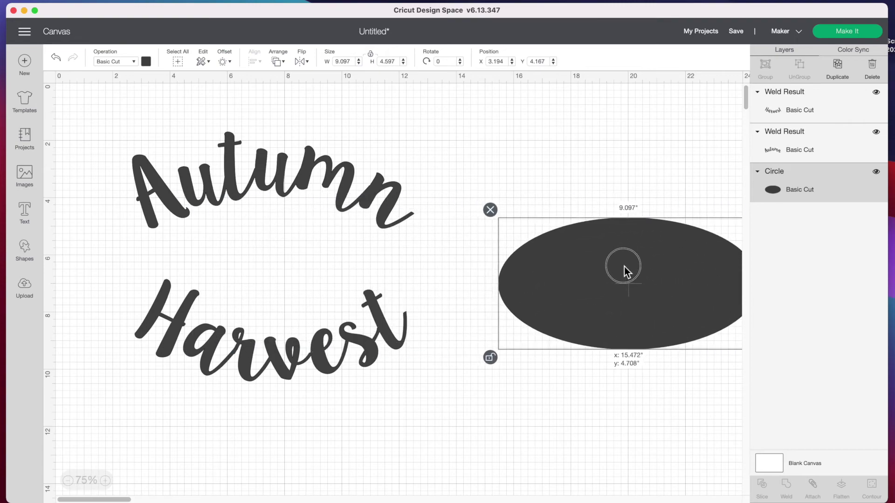
{"action": "left_click", "coordinate": [390, 417]}
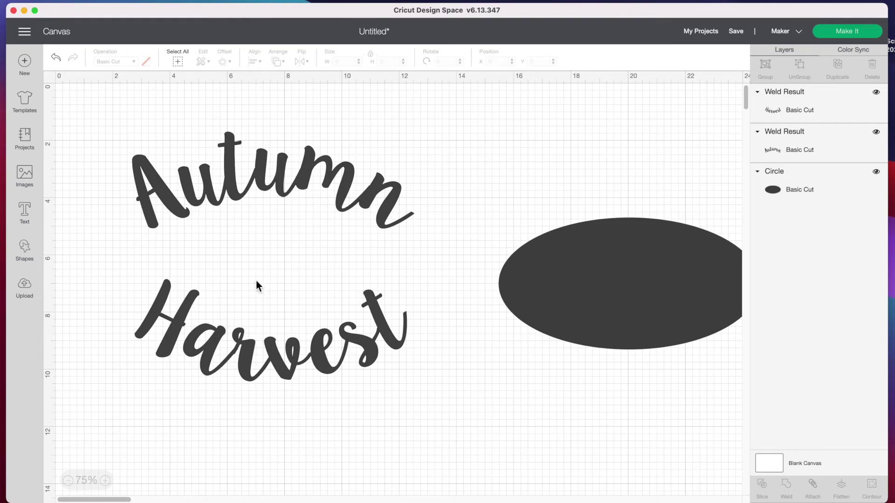
- Search uploaded images for 'pumpkin' and add the black floral pumpkin to the canvas
{"action": "left_click", "coordinate": [30, 293]}
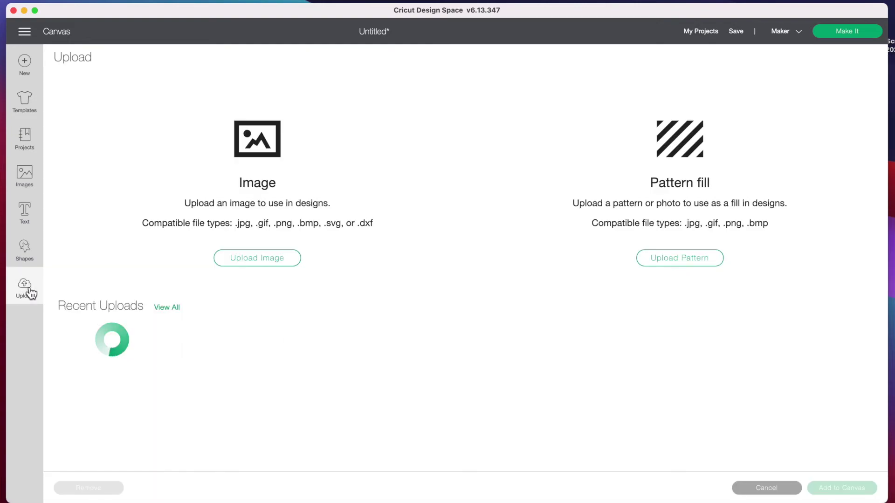
{"action": "left_click", "coordinate": [168, 306]}
{"action": "type", "text": "pu"}
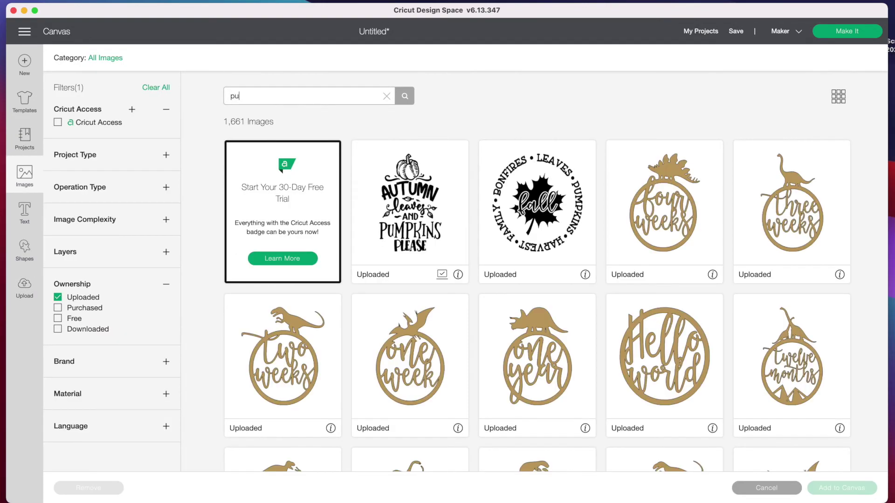
{"action": "type", "text": "mpk"}
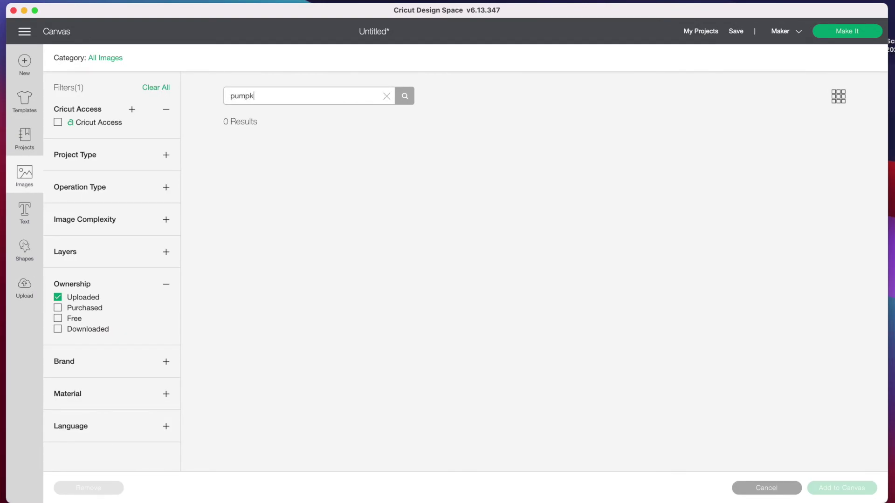
{"action": "type", "text": "in"}
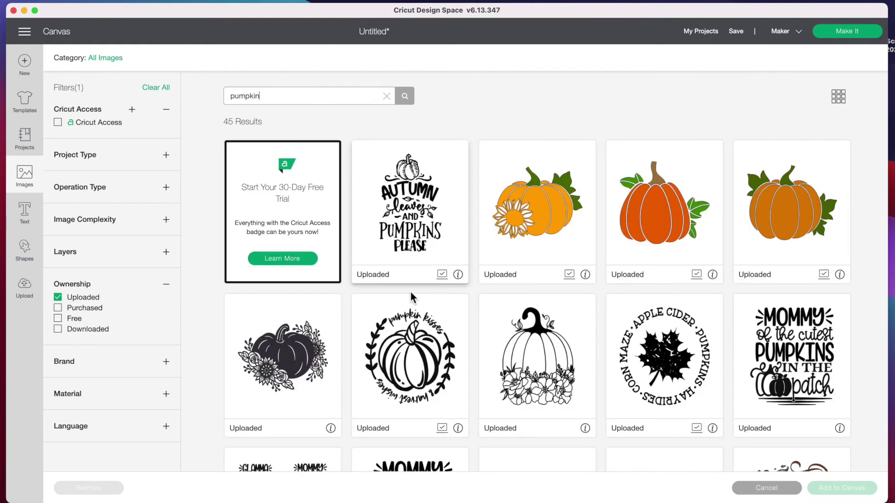
{"action": "left_click", "coordinate": [293, 358]}
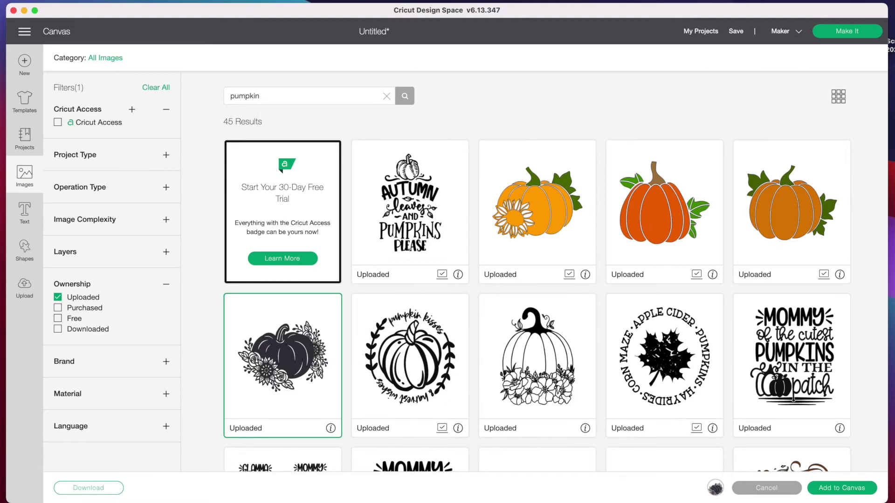
{"action": "left_click", "coordinate": [843, 495]}
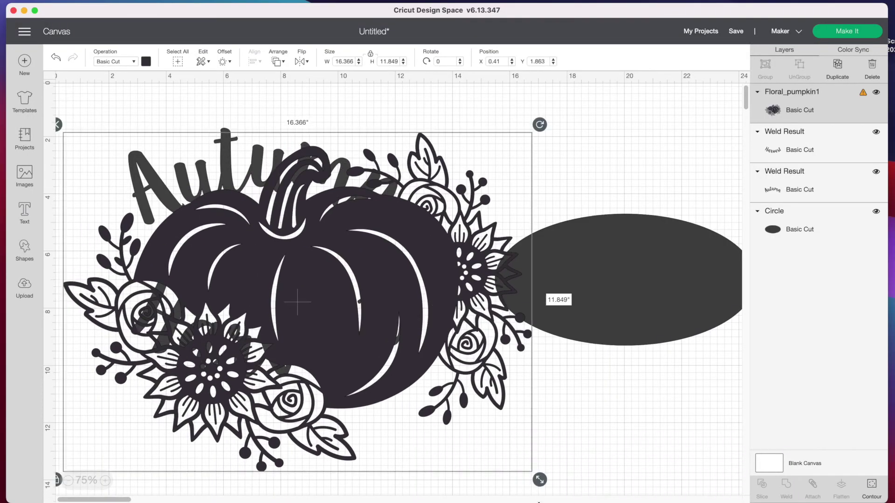
- Resize the pumpkin to about 6.0 x 4.4 inches between Autumn and Harvest, and delete the oval
{"action": "left_click_drag", "start_coordinate": [548, 484], "coordinate": [273, 278]}
{"action": "left_click_drag", "start_coordinate": [223, 223], "coordinate": [285, 264]}
{"action": "left_click_drag", "start_coordinate": [356, 324], "coordinate": [331, 302]}
{"action": "left_click", "coordinate": [448, 385]}
{"action": "left_click", "coordinate": [609, 299]}
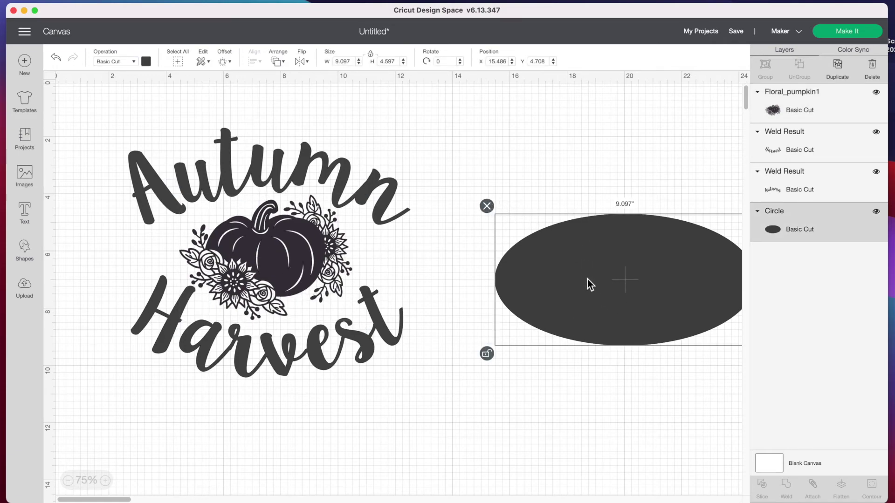
{"action": "left_click", "coordinate": [486, 205]}
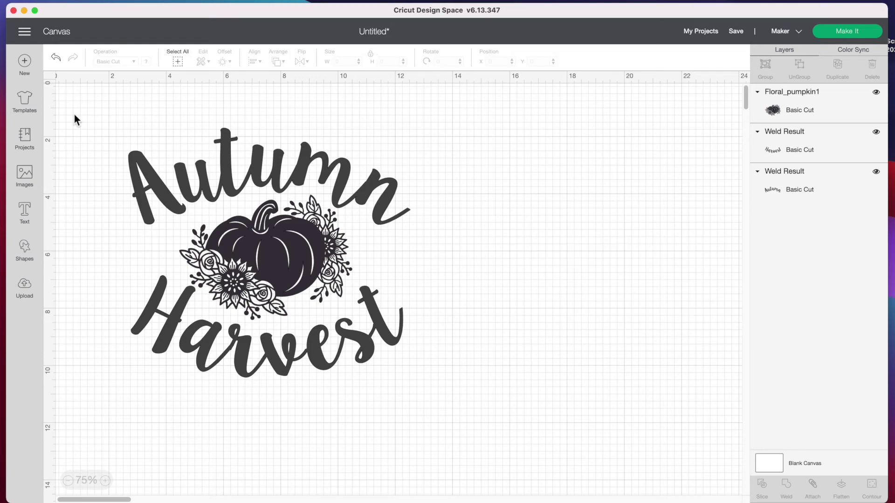
- Attach Autumn, the pumpkin and Harvest into one 9.844 x 8.716-inch group, nudged right and down
{"action": "left_click_drag", "start_coordinate": [74, 114], "coordinate": [498, 406]}
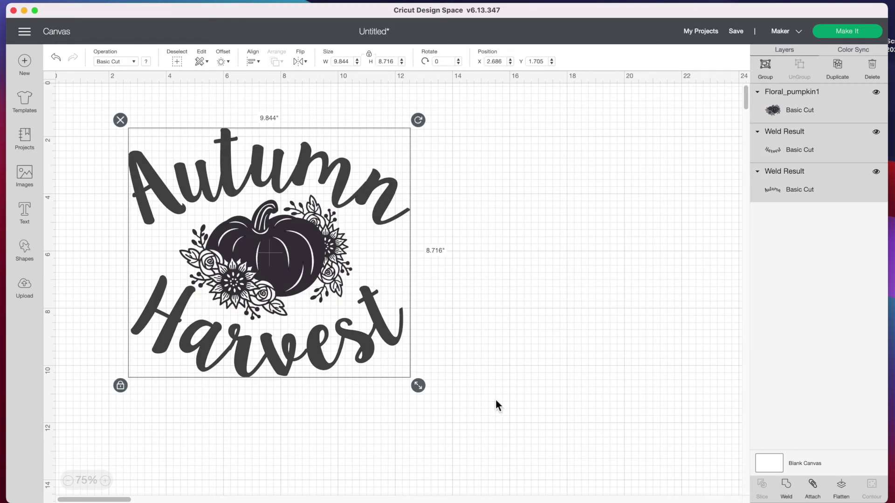
{"action": "left_click", "coordinate": [813, 495]}
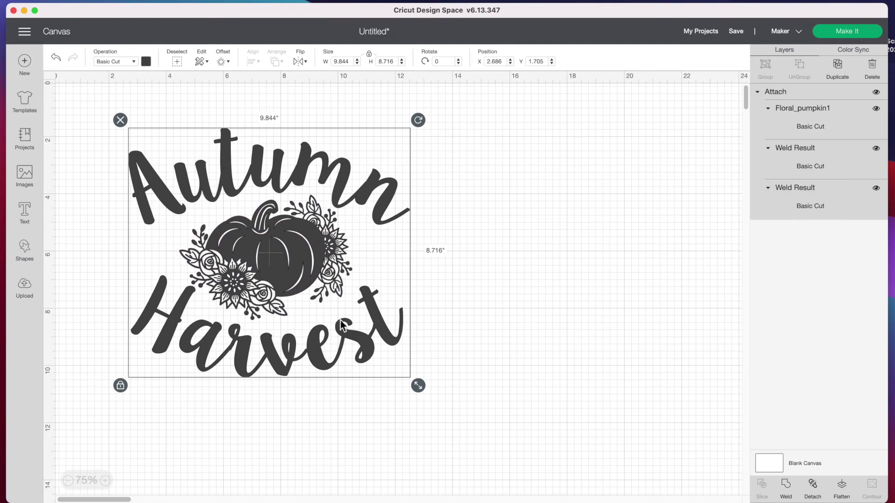
{"action": "left_click_drag", "start_coordinate": [338, 328], "coordinate": [363, 335]}
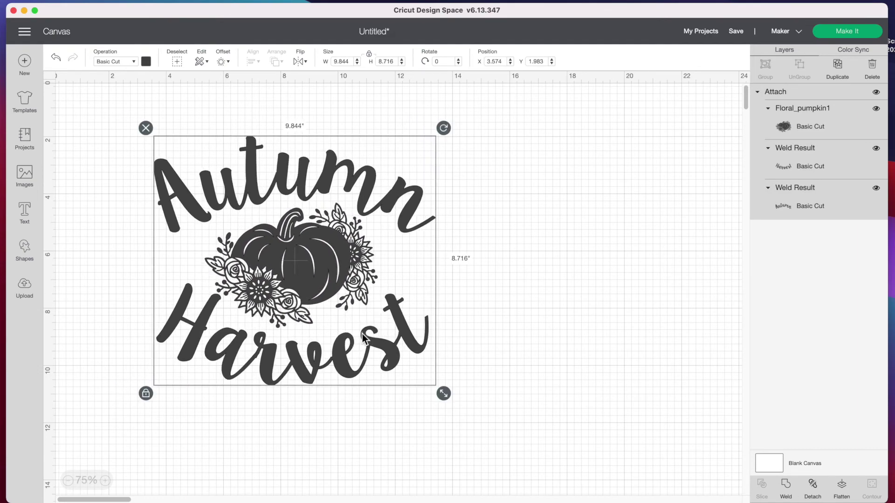